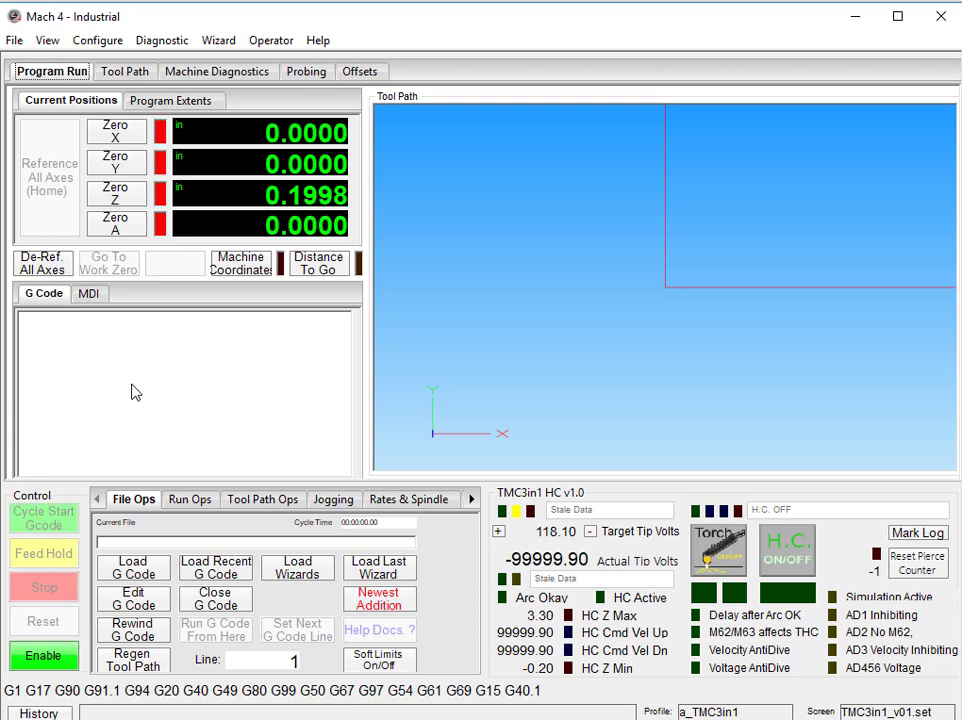
Enable Mach4, reference all axes and zero Z so X, Y and Z read 0.0000.
left_click(58, 660)
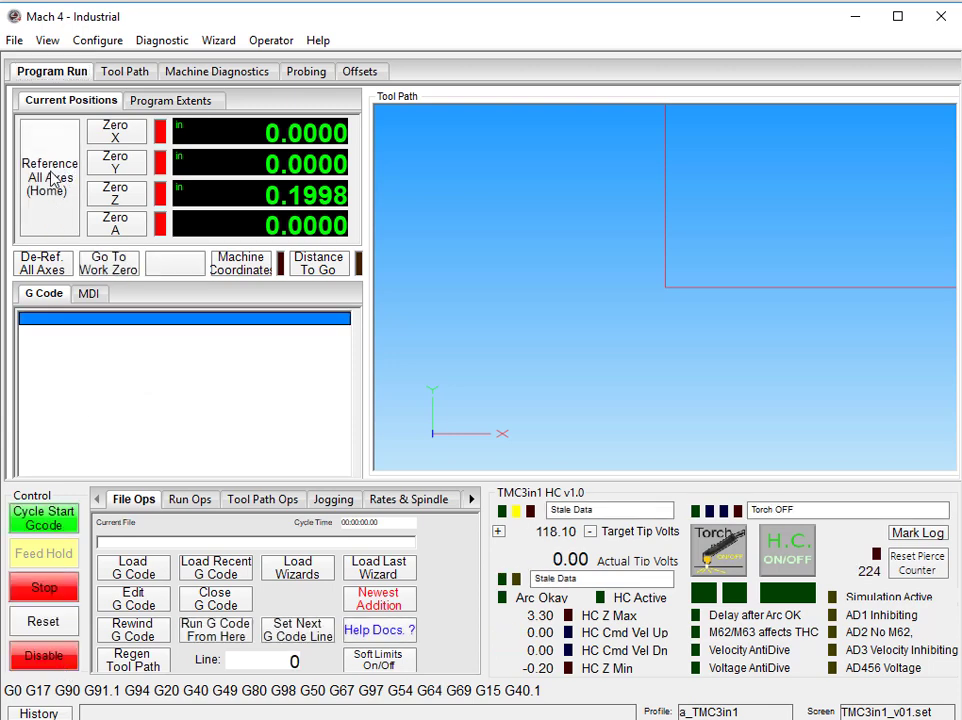
left_click(53, 180)
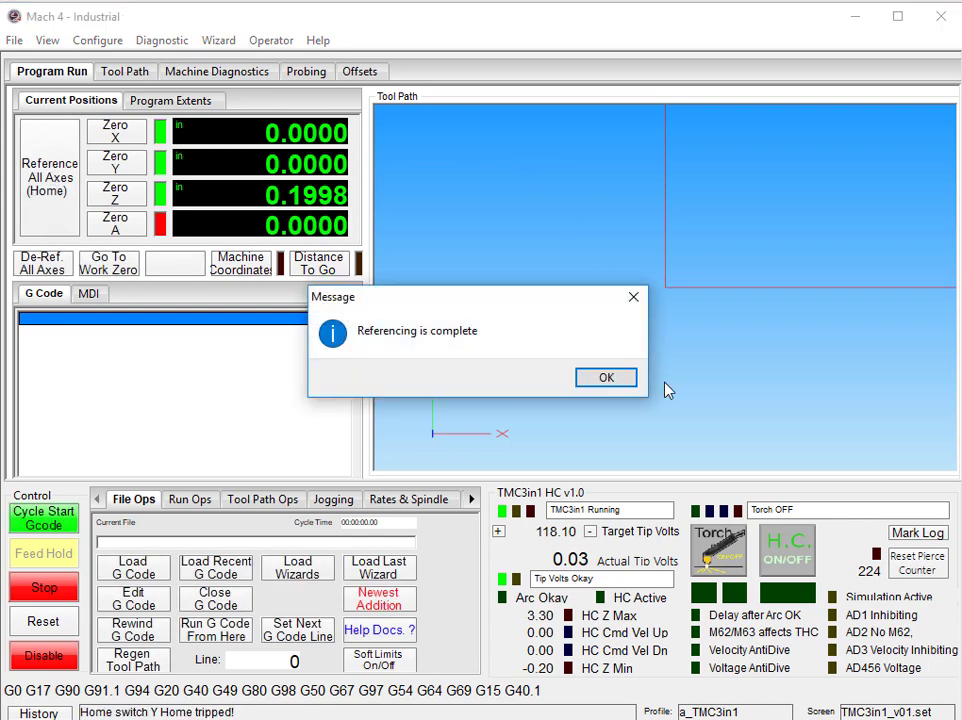
left_click(615, 378)
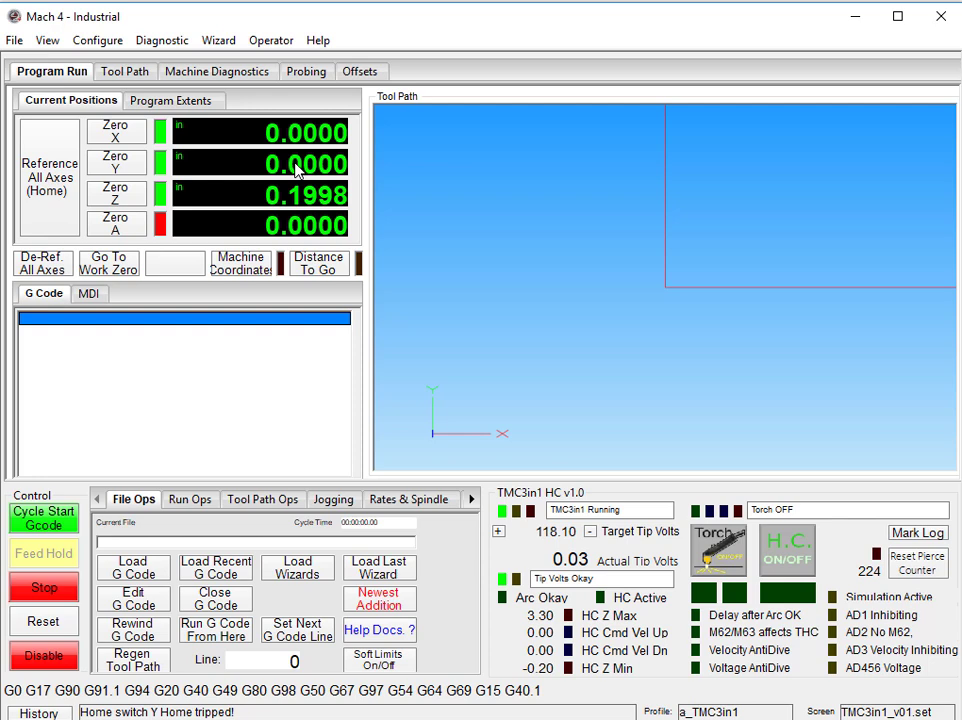
left_click(125, 199)
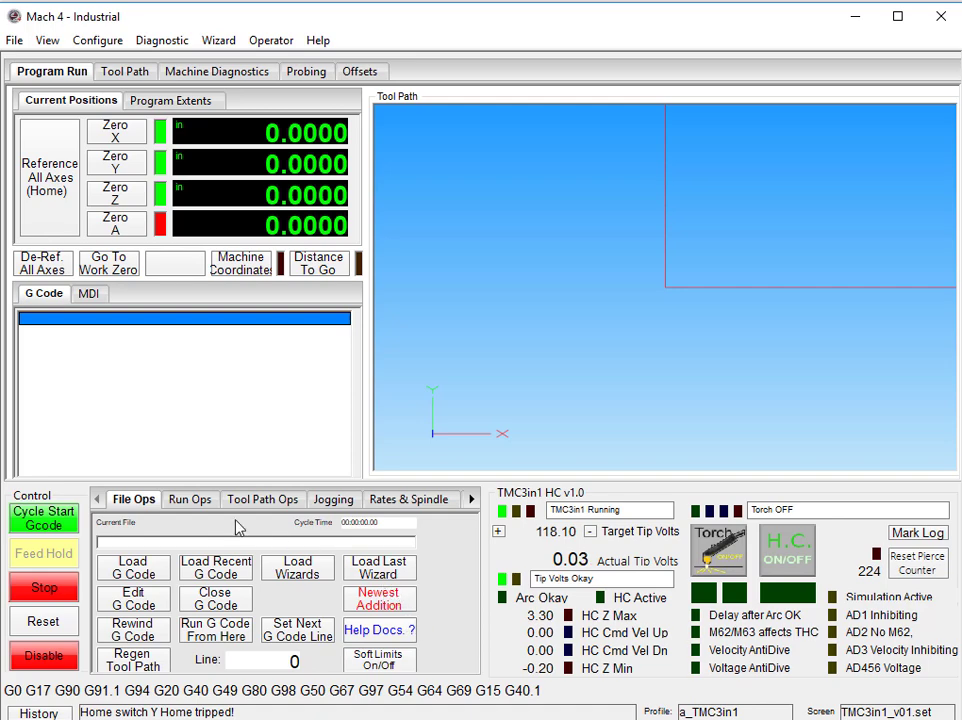
Load _AD1 Time Delay.nc from Plasma Files and open it in the G-code editor.
left_click(146, 574)
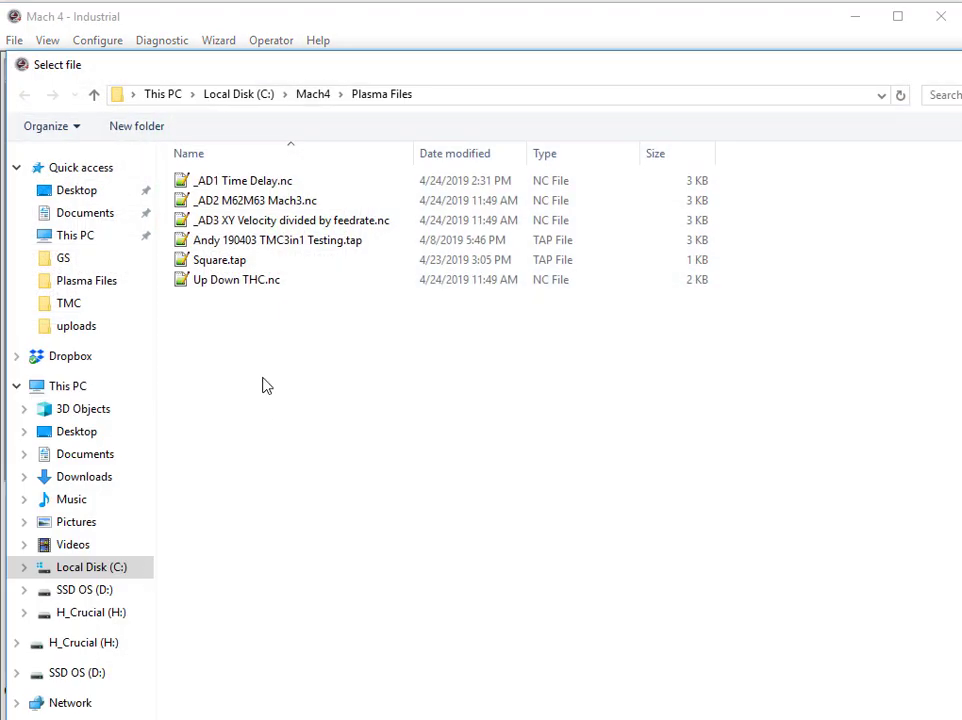
left_click(235, 183)
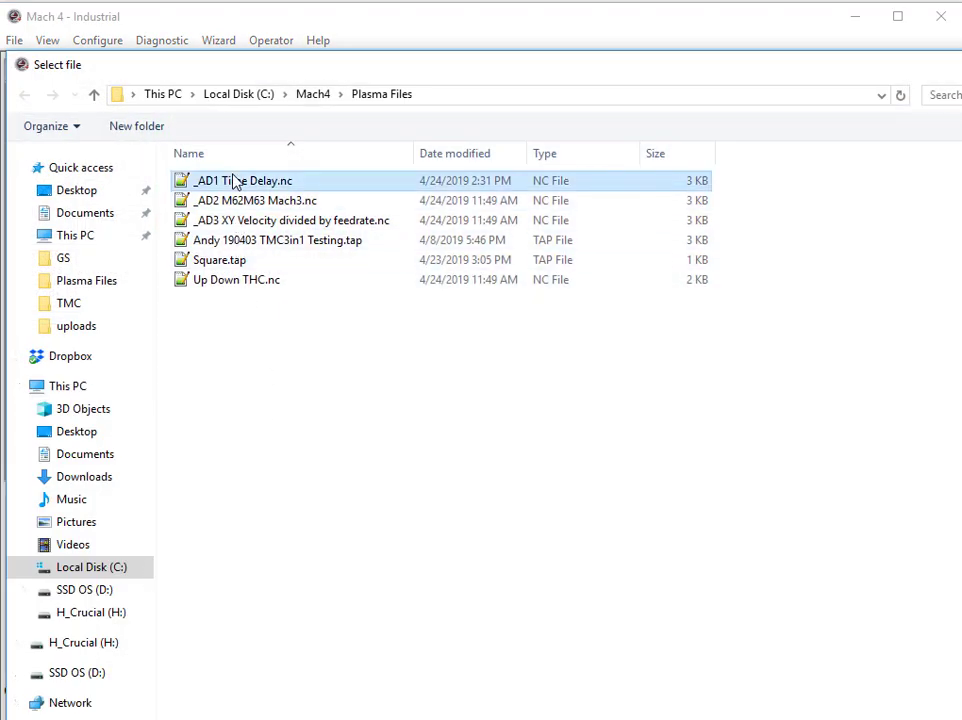
double_click(235, 183)
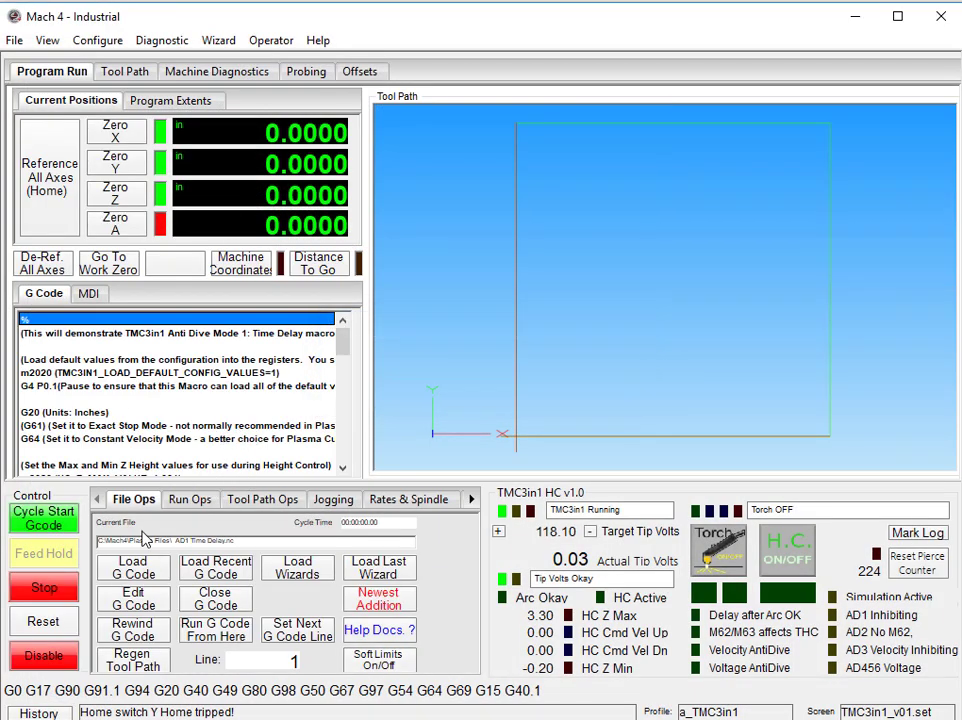
left_click(135, 599)
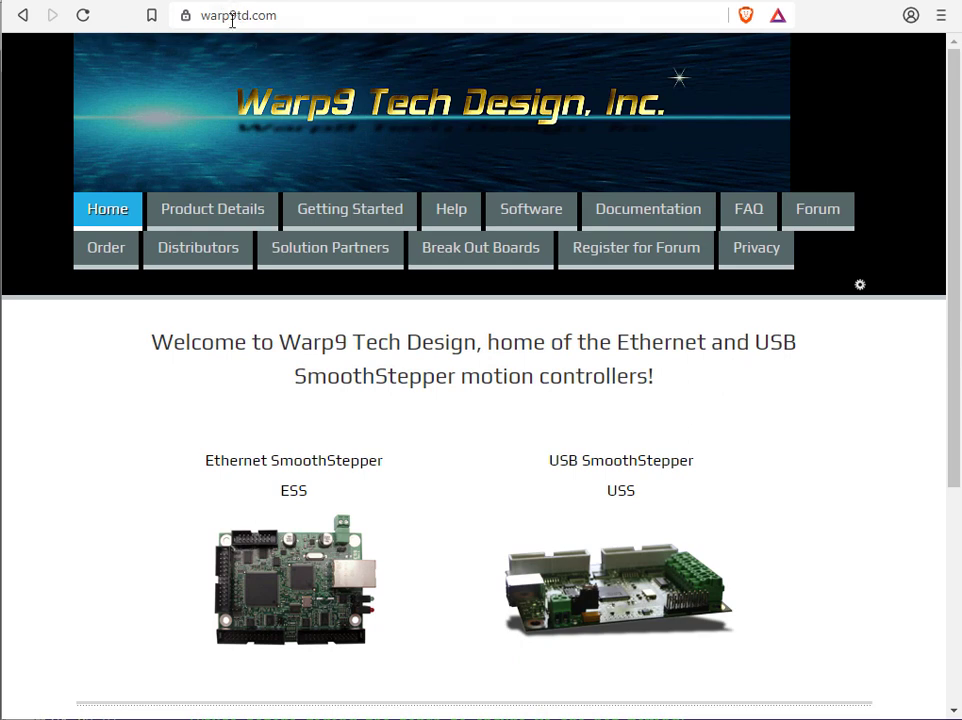
Go to warp9td.com's FAQ Mach4 page and jump to its Height Control - TMC3in1 section.
mouse_move(748, 208)
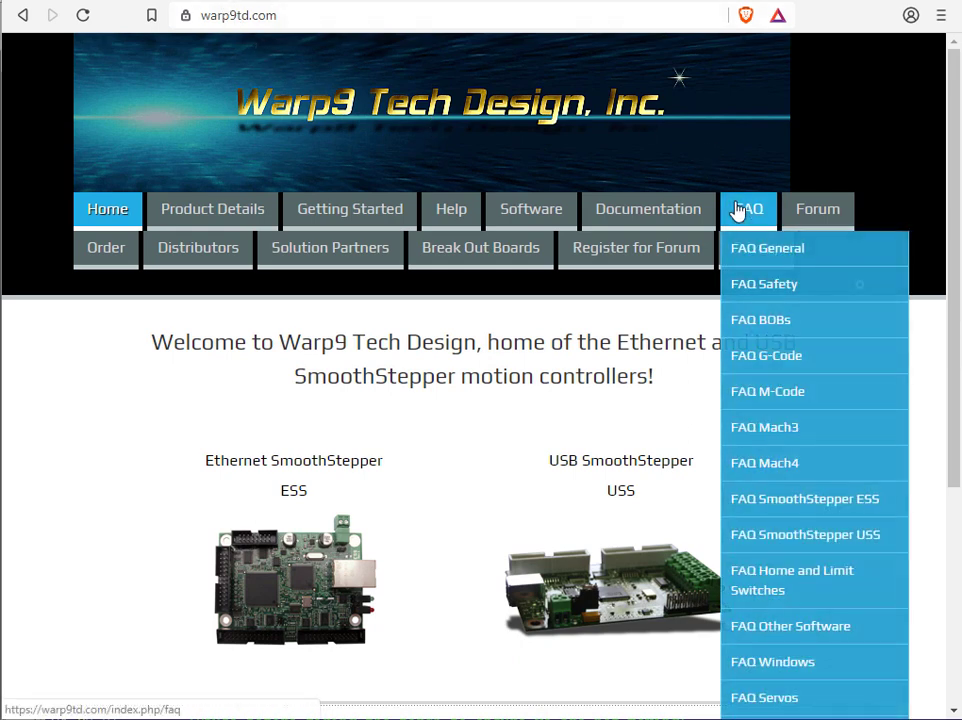
left_click(788, 460)
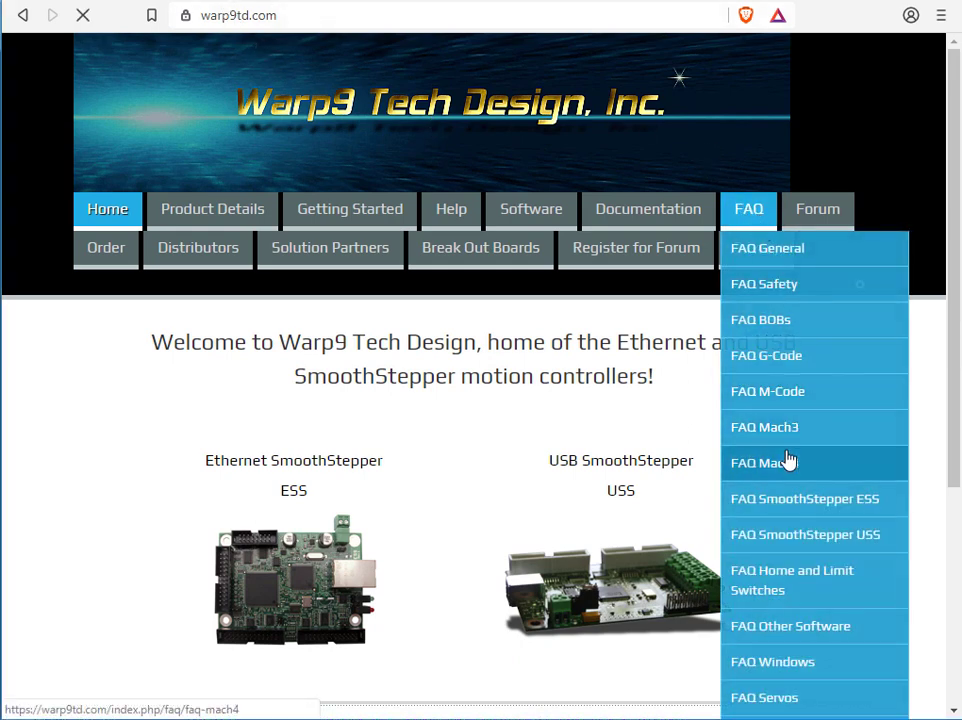
scroll(479, 466, "down", 5)
scroll(286, 430, "up", 1)
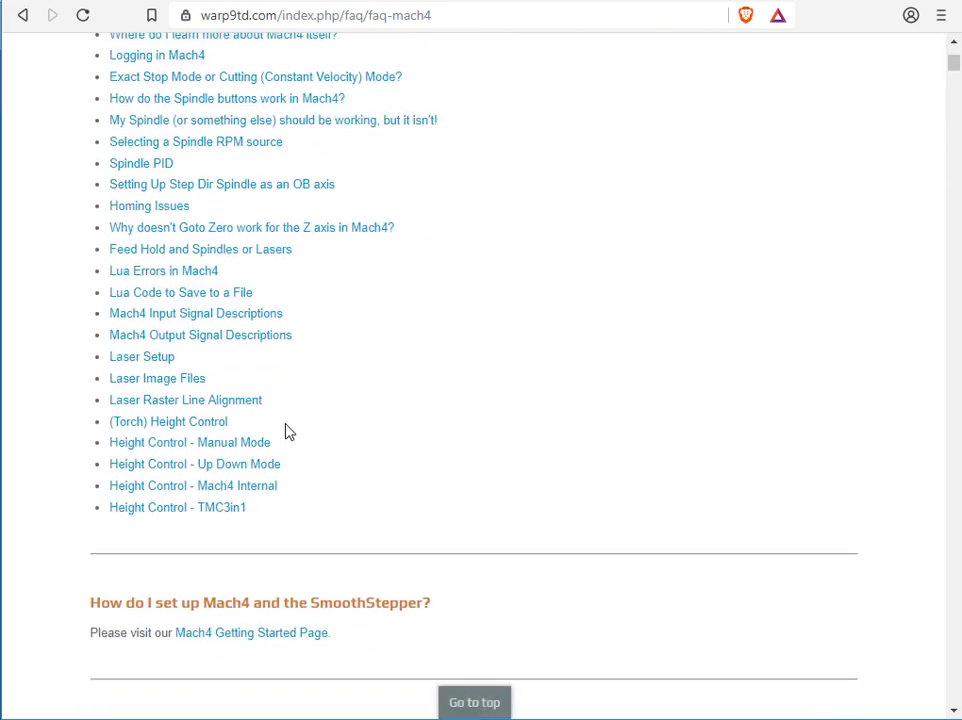
left_click(237, 516)
scroll(249, 503, "down", 3)
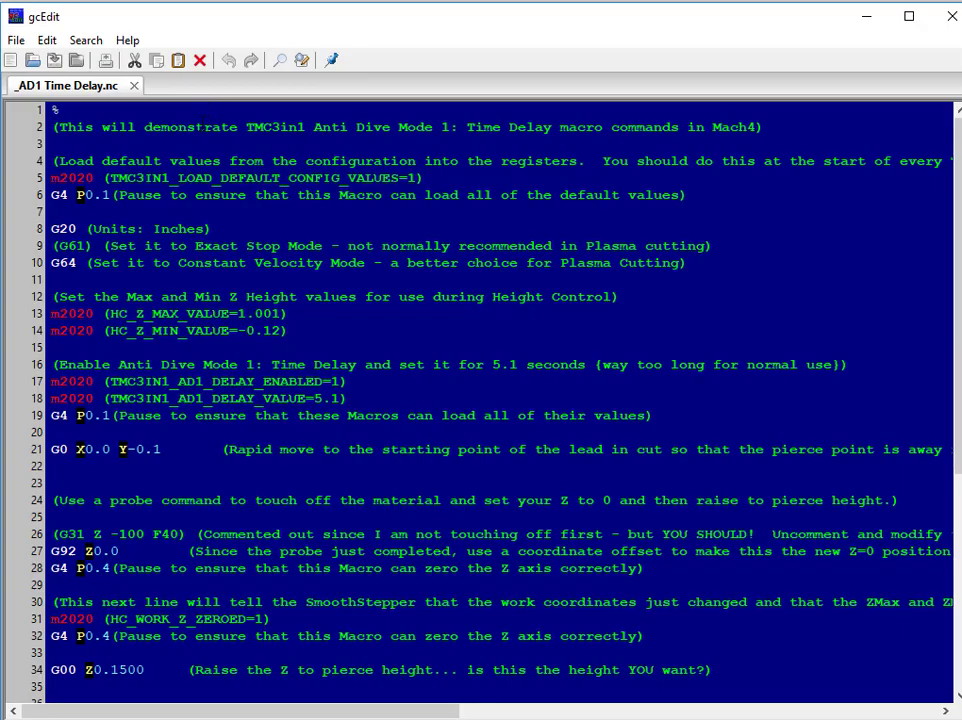
Highlight the line 2 description and the default-values lines of _AD1 Time Delay.nc.
left_click_drag(195, 127, 462, 127)
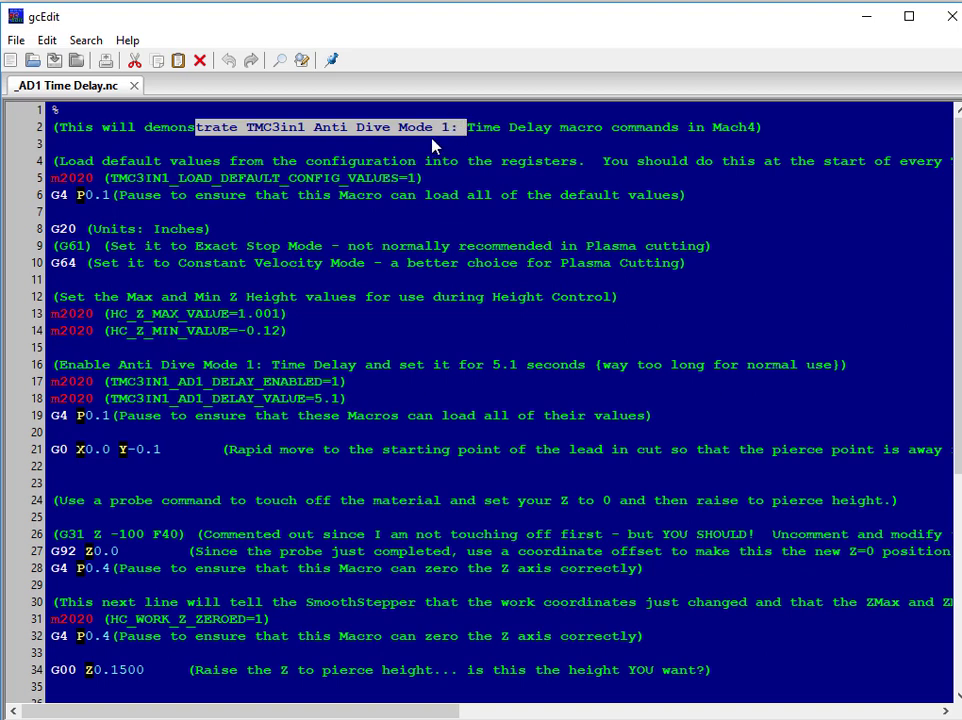
left_click(433, 144)
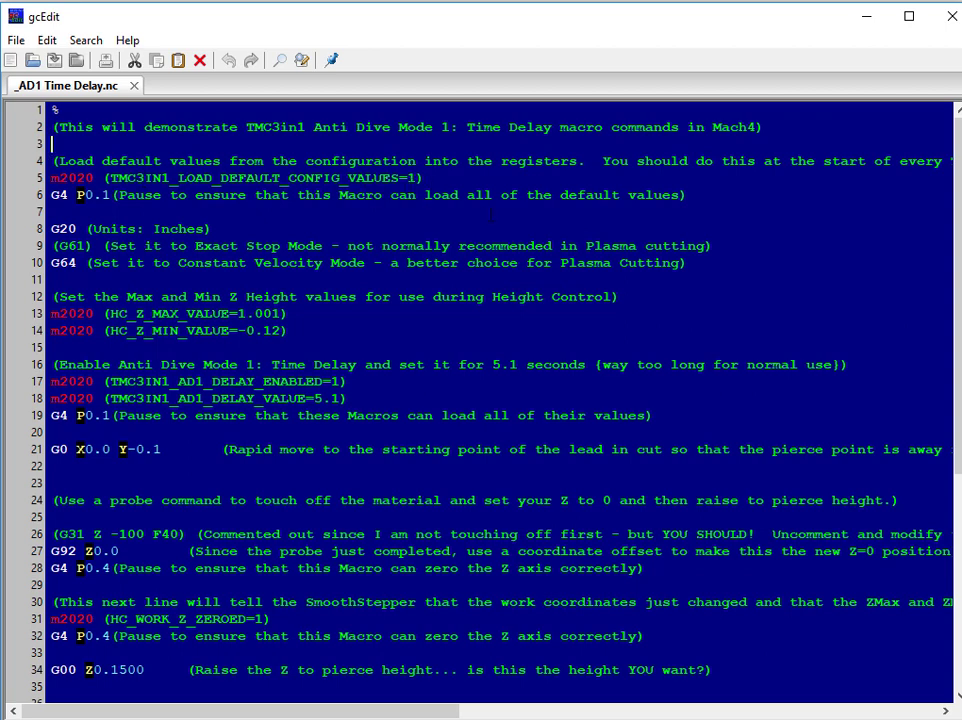
key("Down")
key("Down")
key("Down")
key("End")
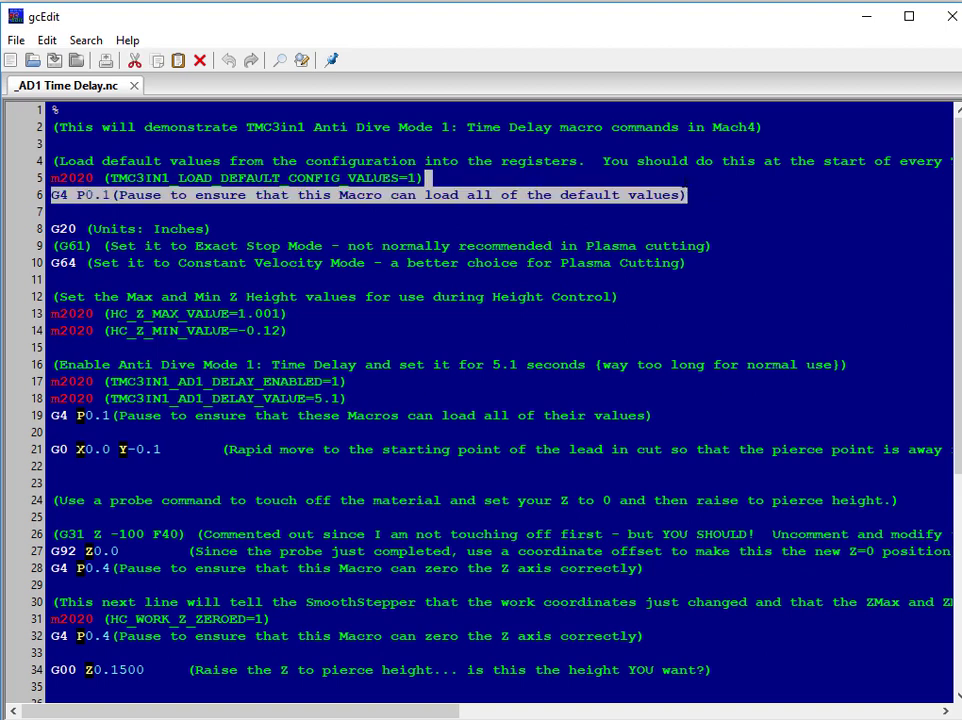
left_click(681, 194)
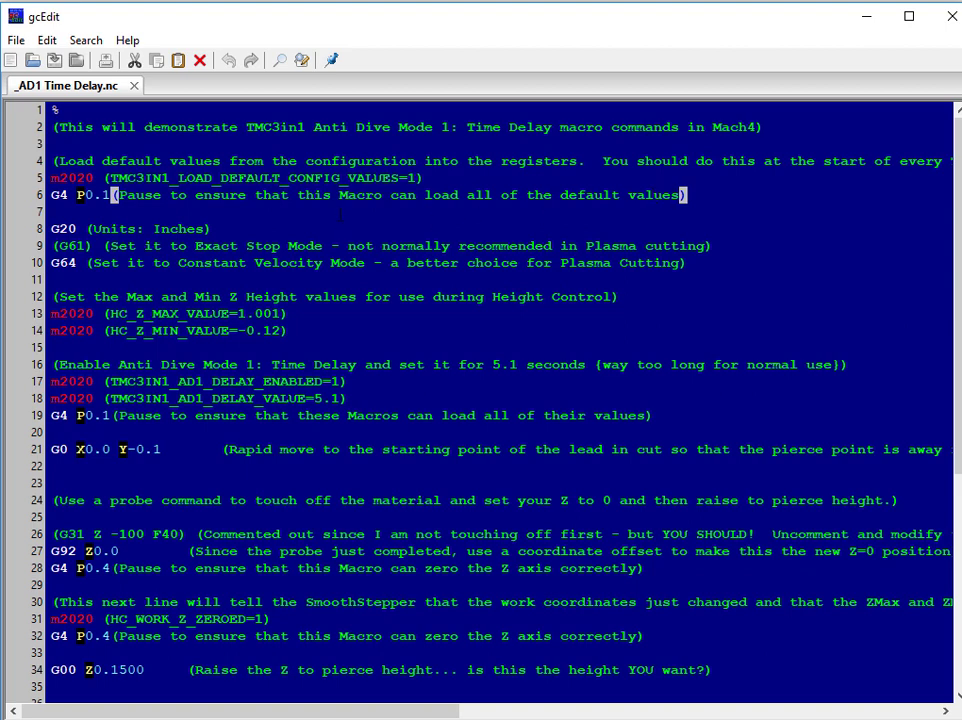
Select the G20 units line, then clear the selection.
left_click(322, 245)
left_click_drag(211, 228, 52, 211)
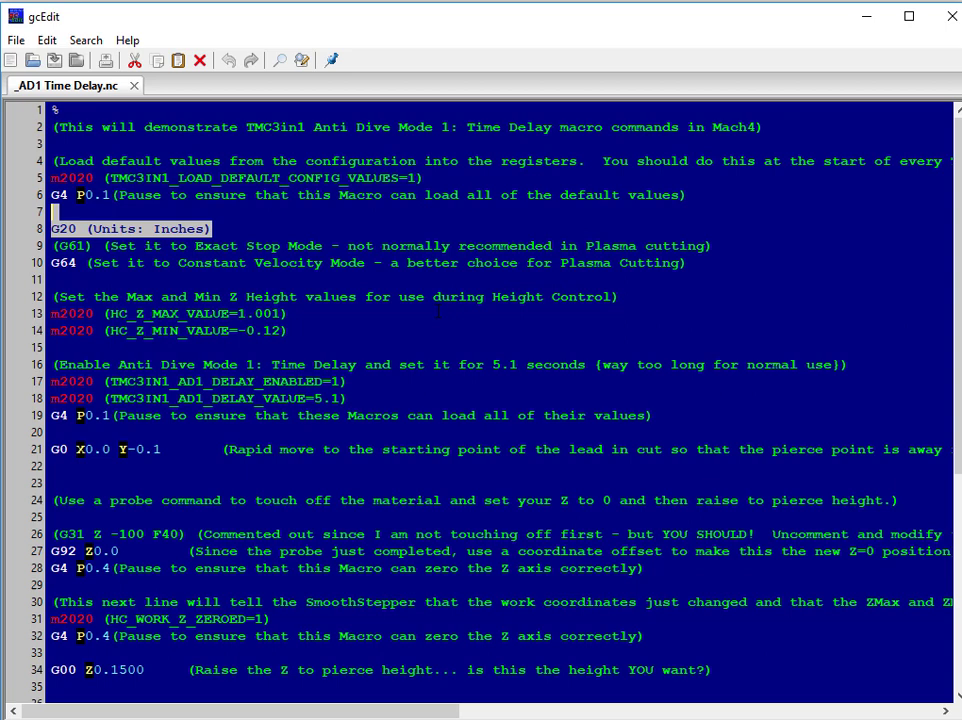
left_click(697, 262)
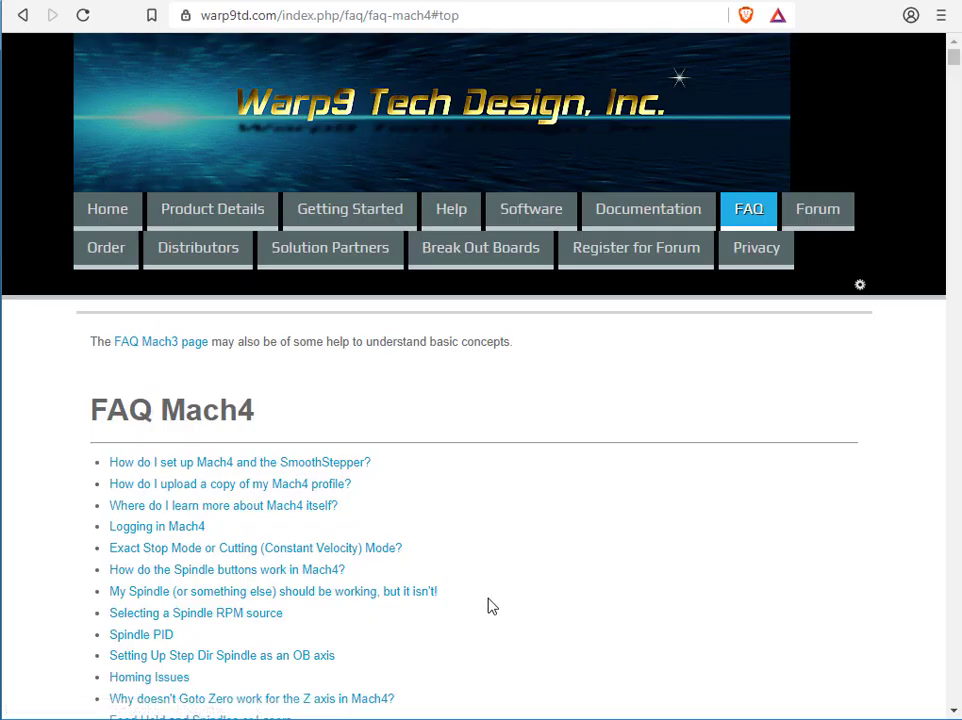
Open Setting up the SmoothStepper and Mach4 and jump to MACH4 Step 12 on G61/G64 tuning.
mouse_move(333, 206)
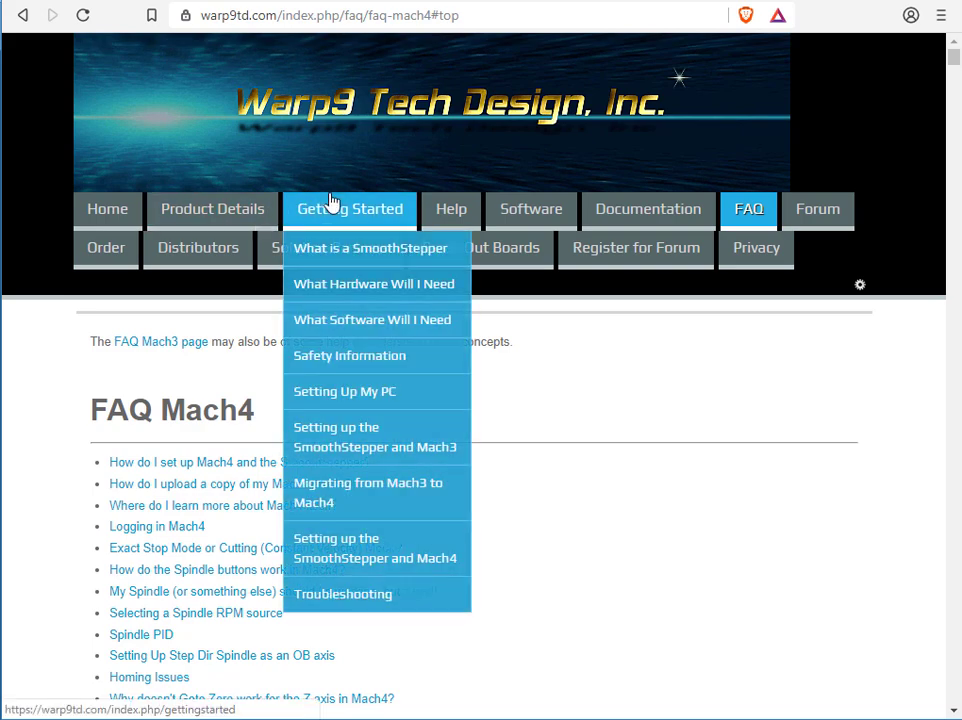
left_click(358, 553)
scroll(358, 507, "down", 9)
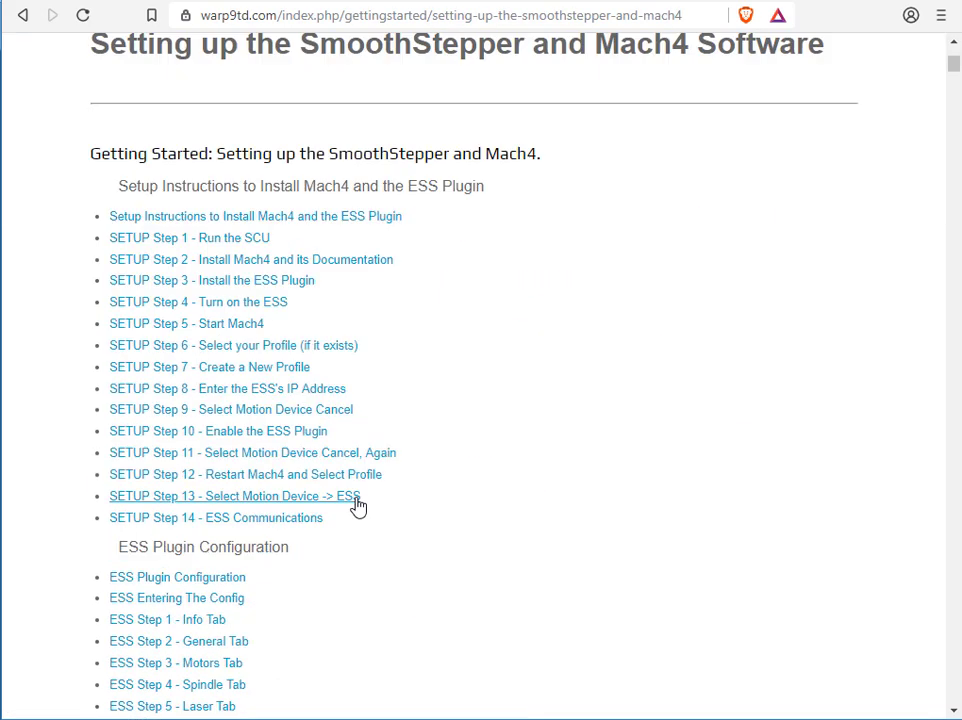
scroll(362, 491, "down", 5)
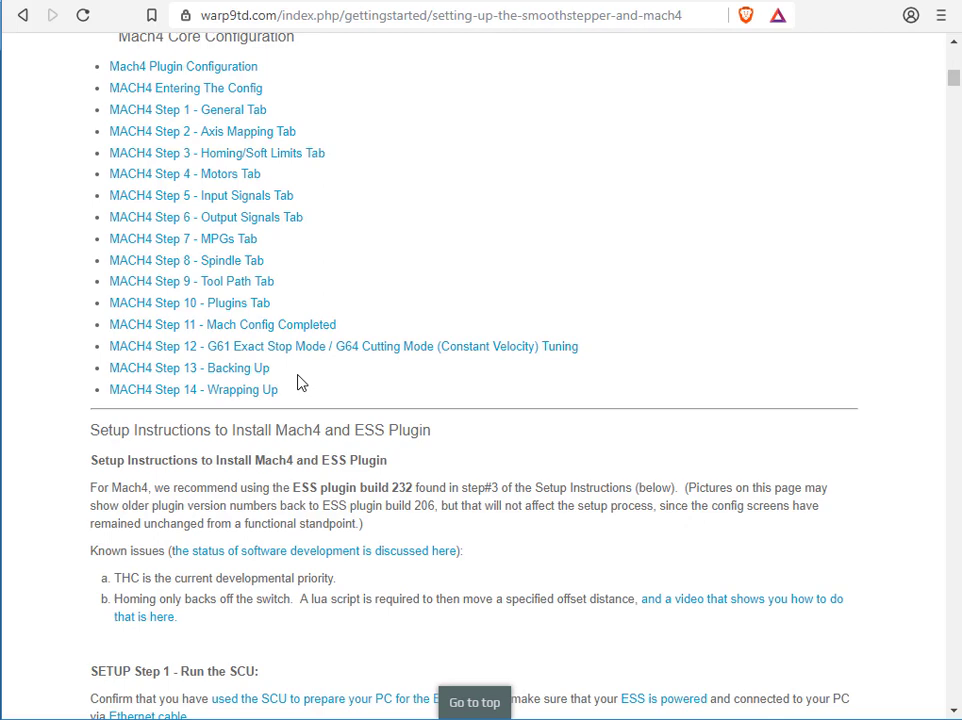
left_click(281, 348)
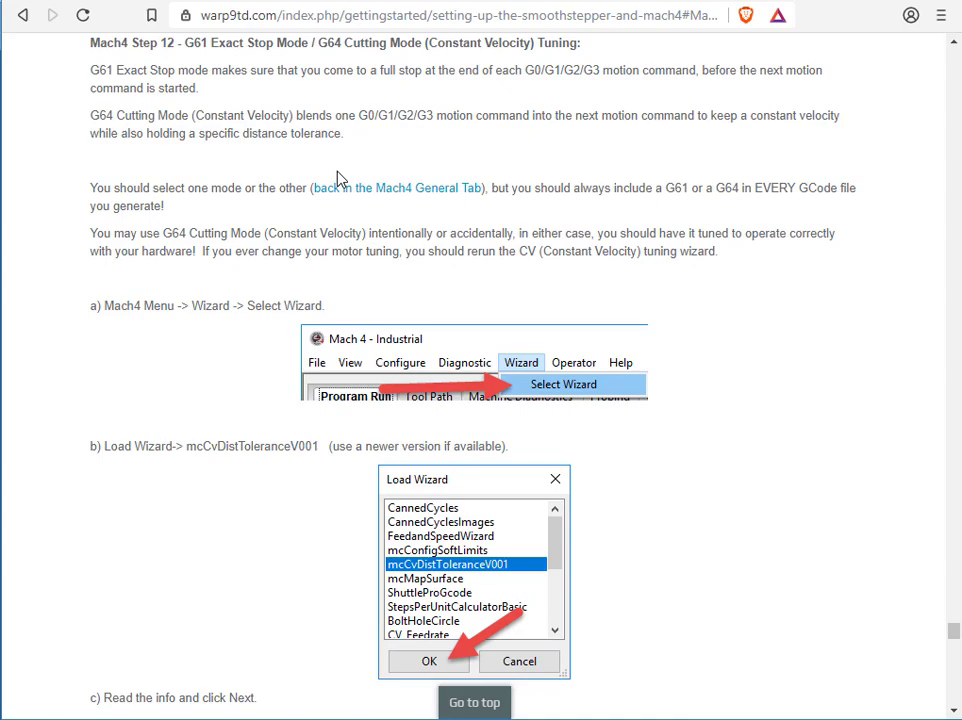
scroll(337, 177, "down", 15)
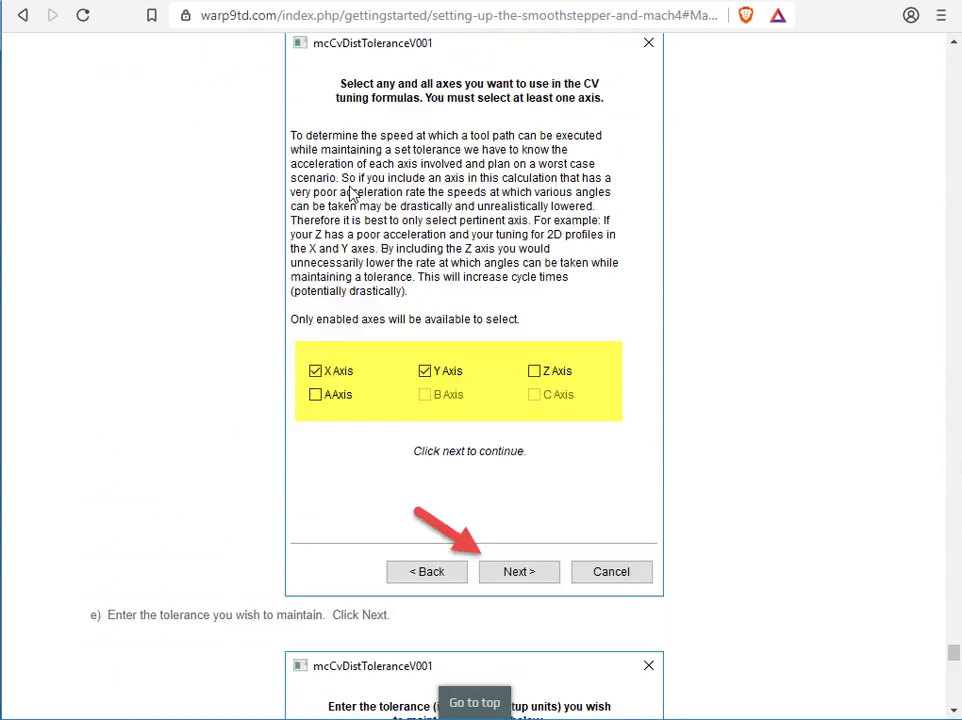
scroll(350, 195, "down", 6)
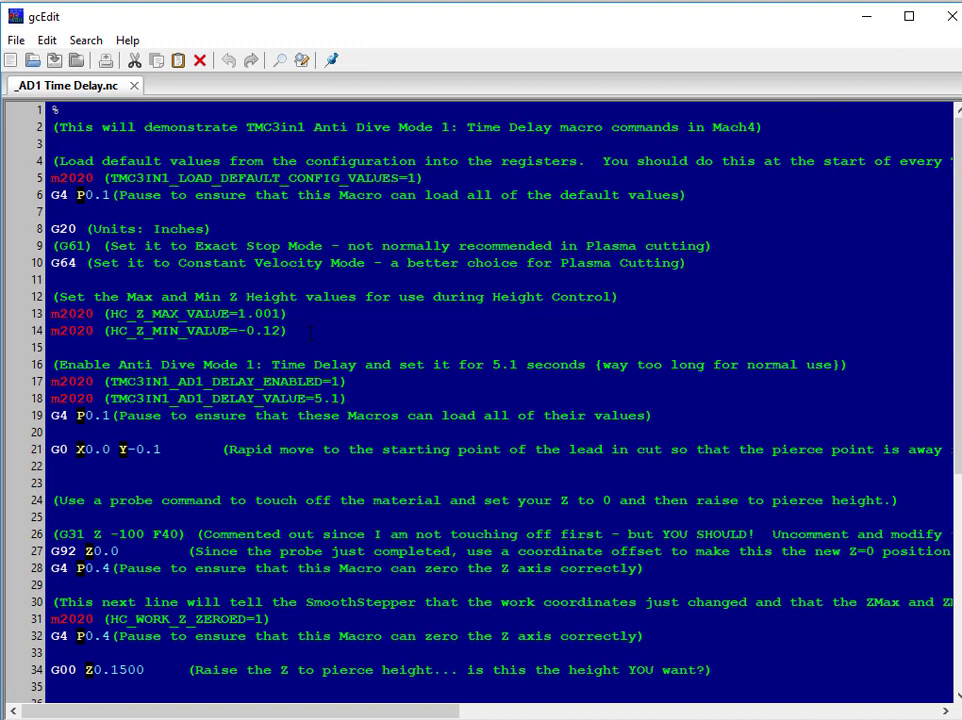
left_click_drag(311, 330, 52, 313)
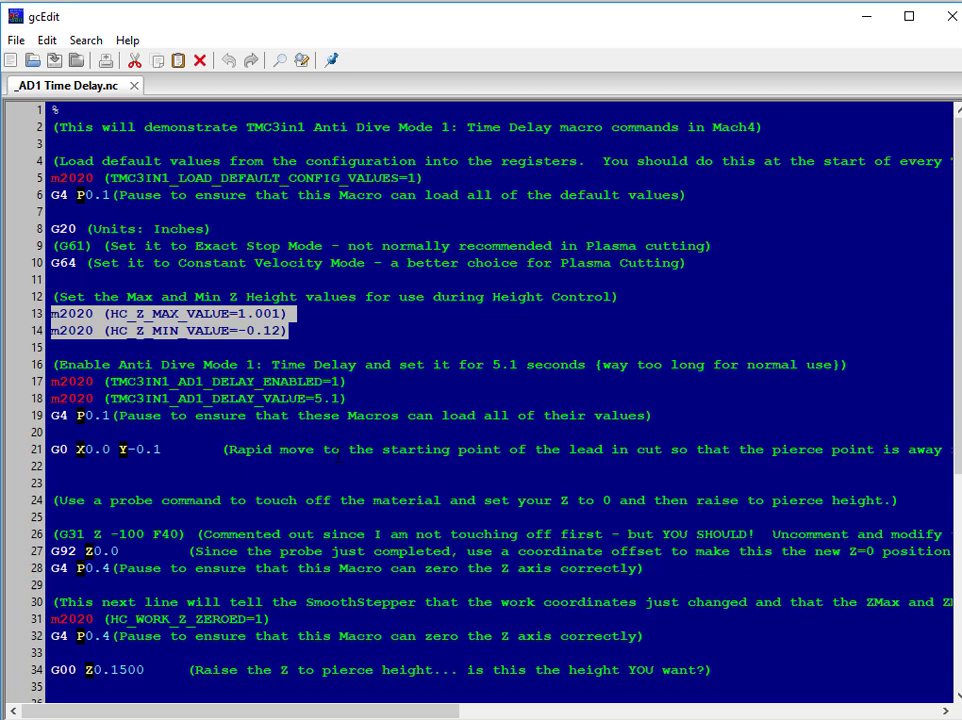
left_click(292, 313)
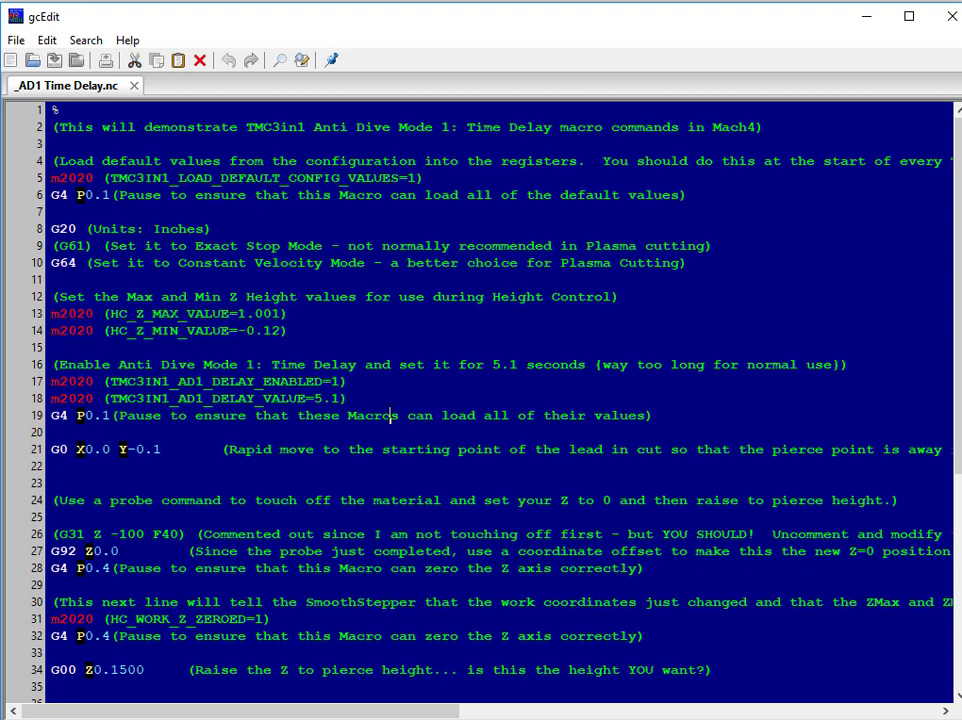
scroll(480, 400, "down", 1)
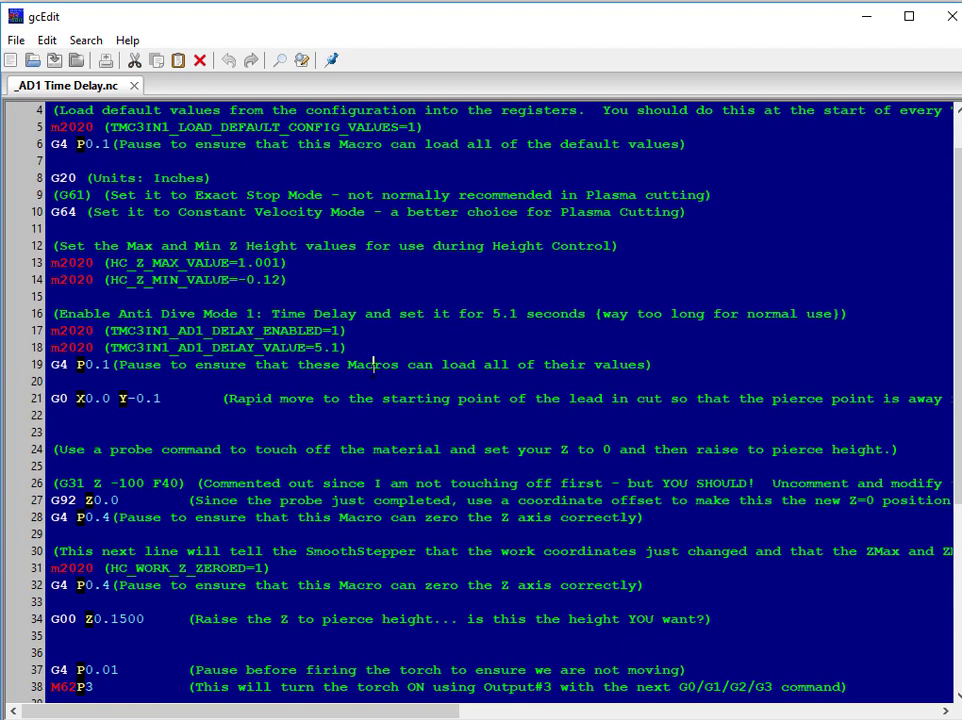
left_click_drag(352, 348, 51, 330)
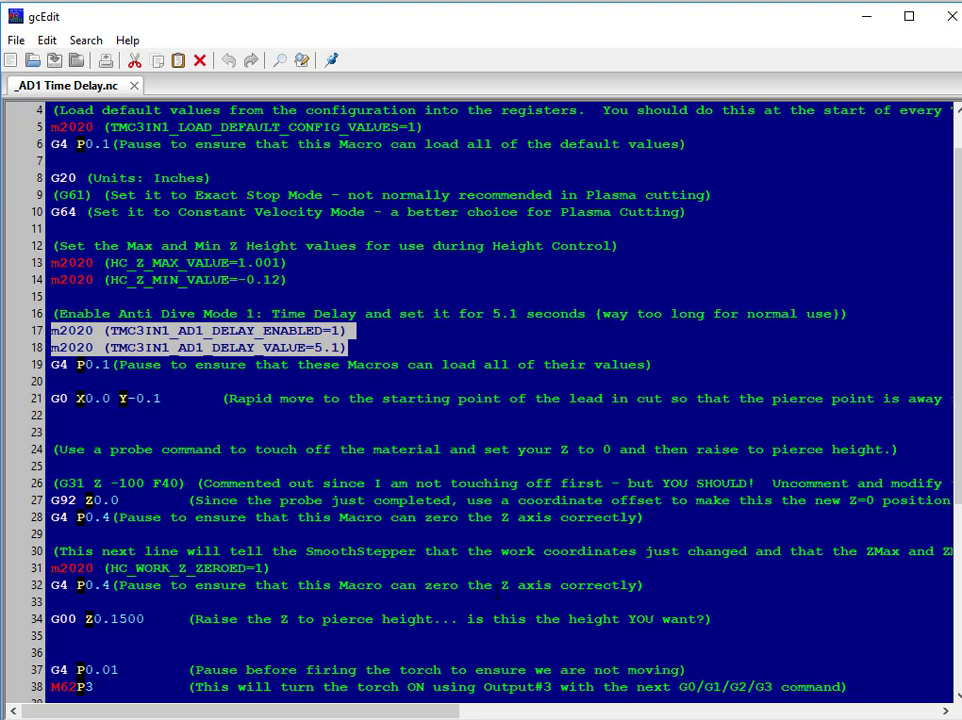
scroll(182, 342, "down", 1)
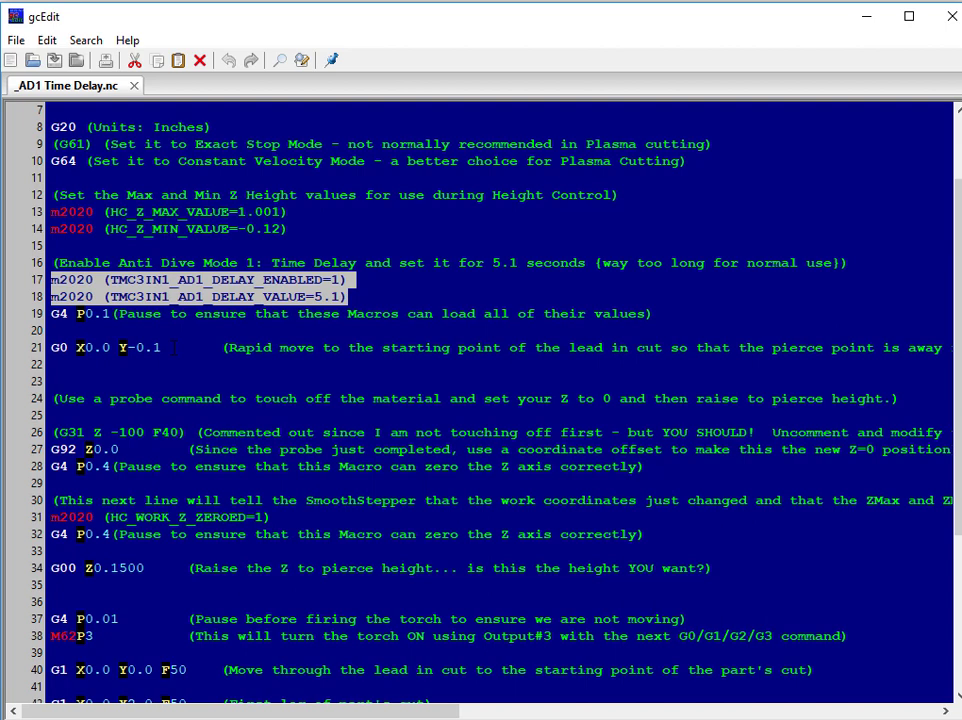
scroll(170, 347, "down", 1)
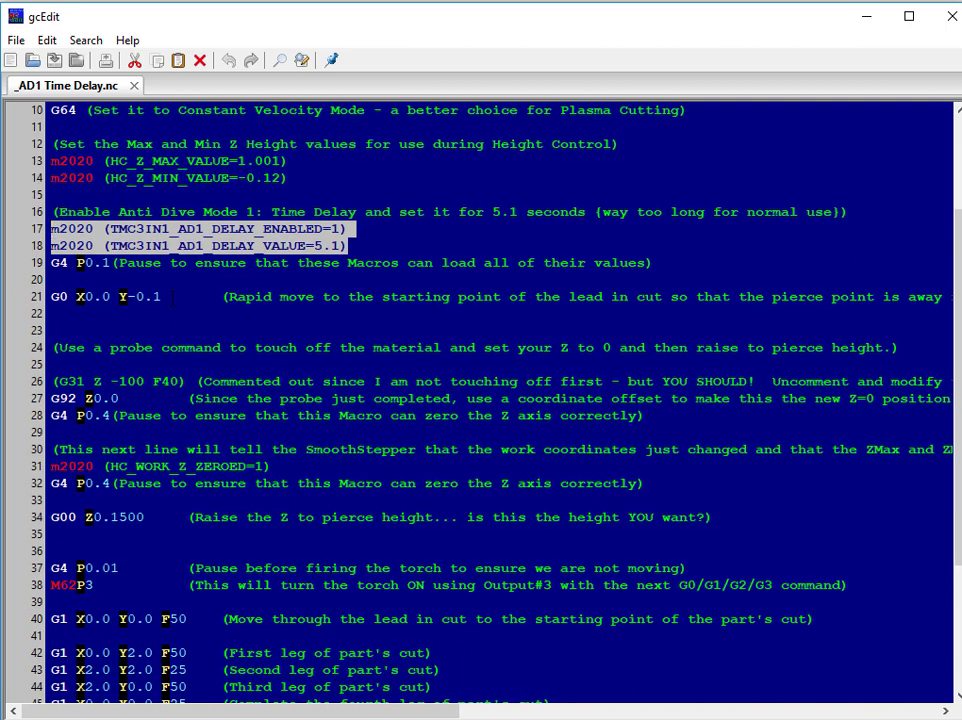
scroll(172, 296, "down", 2)
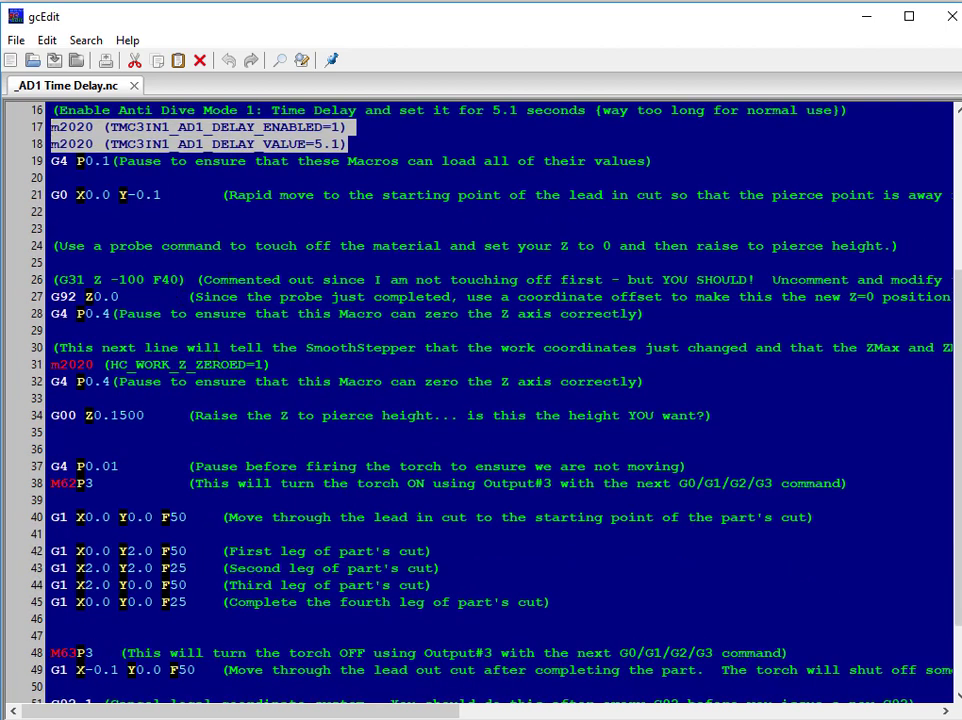
left_click_drag(195, 280, 52, 280)
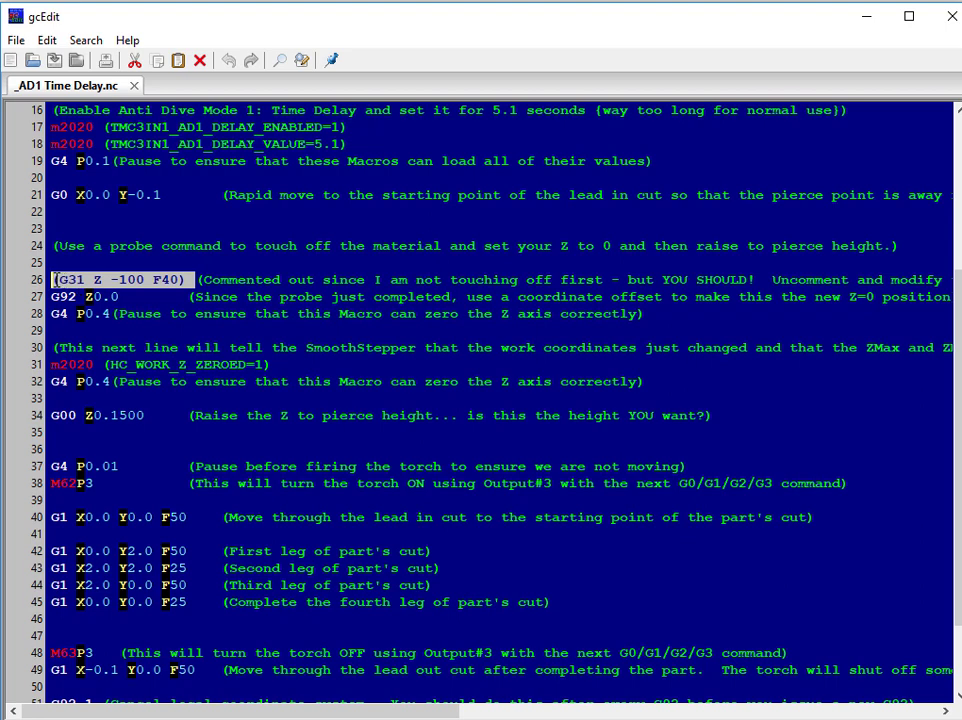
left_click(52, 280)
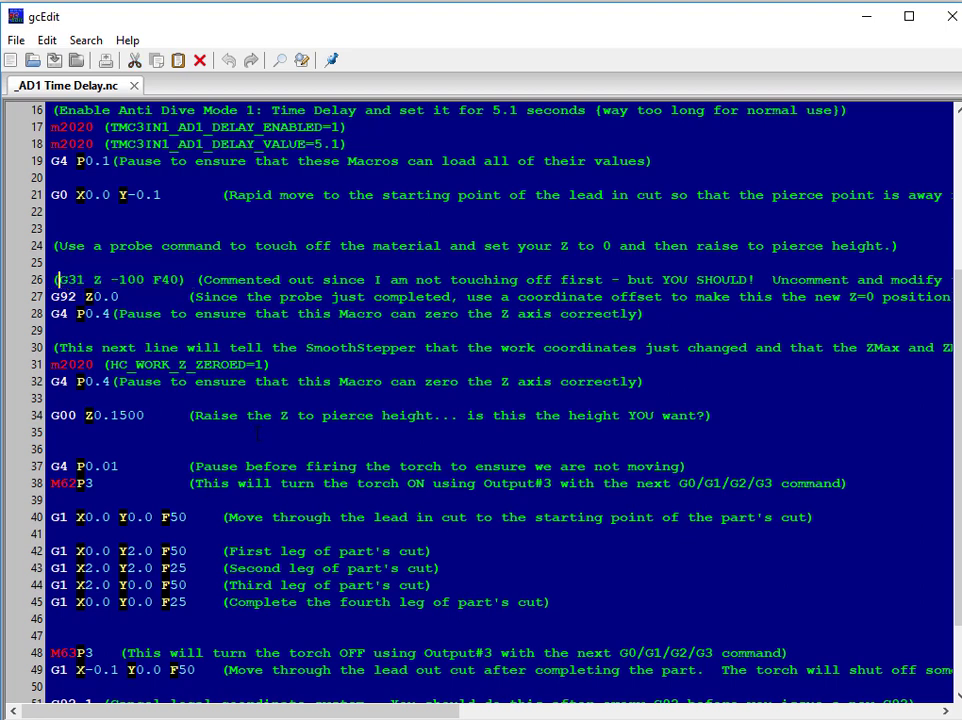
key("Delete")
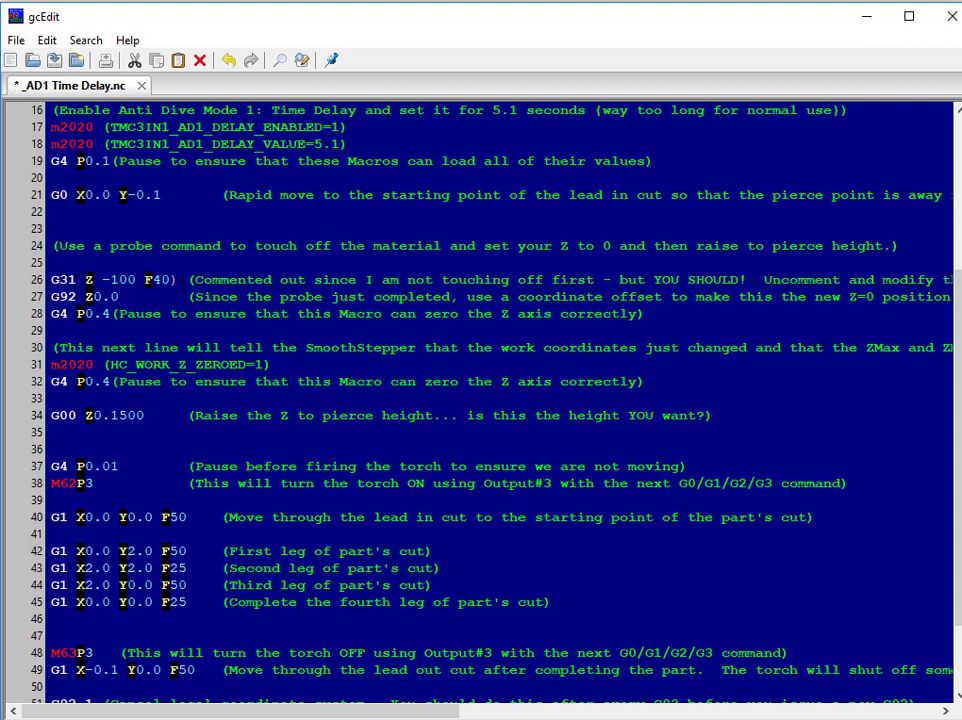
key("Delete")
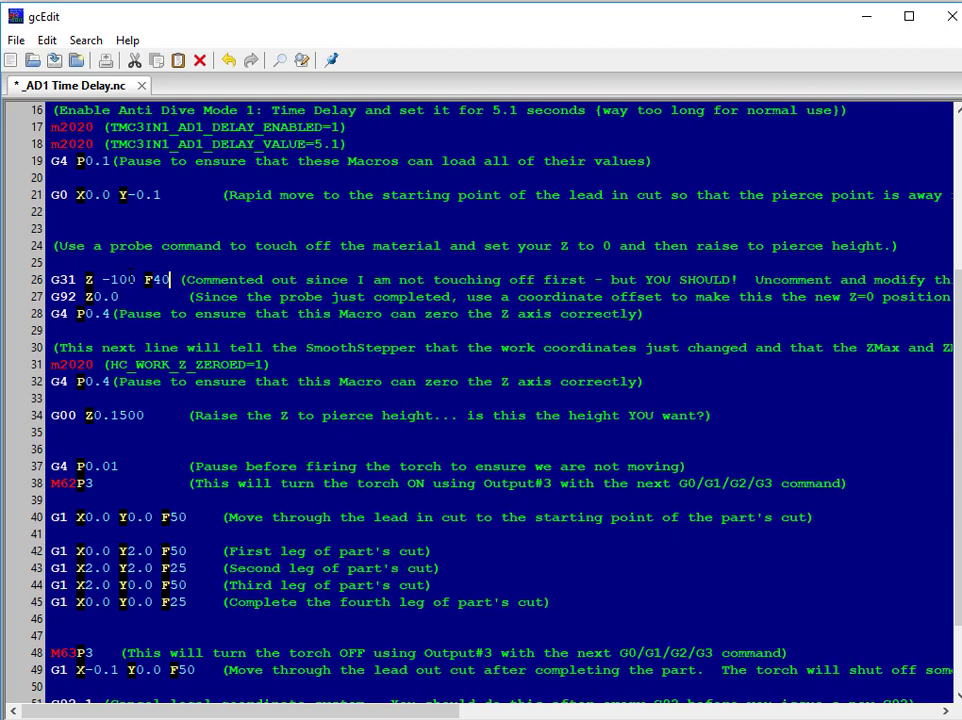
key("ctrl+z")
key("ctrl+z")
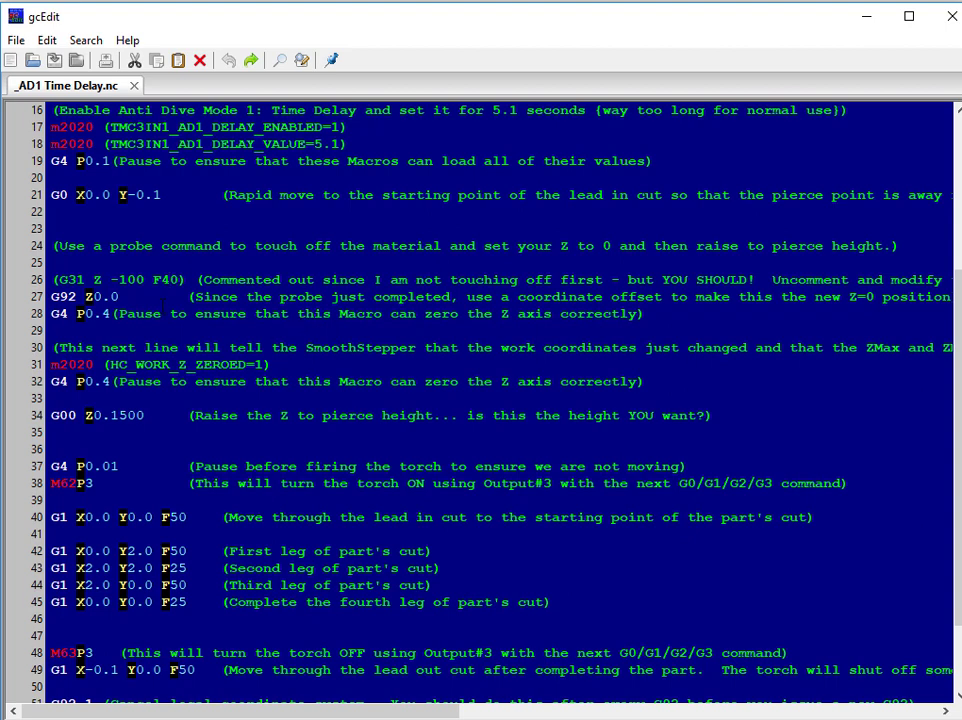
double_click(128, 415)
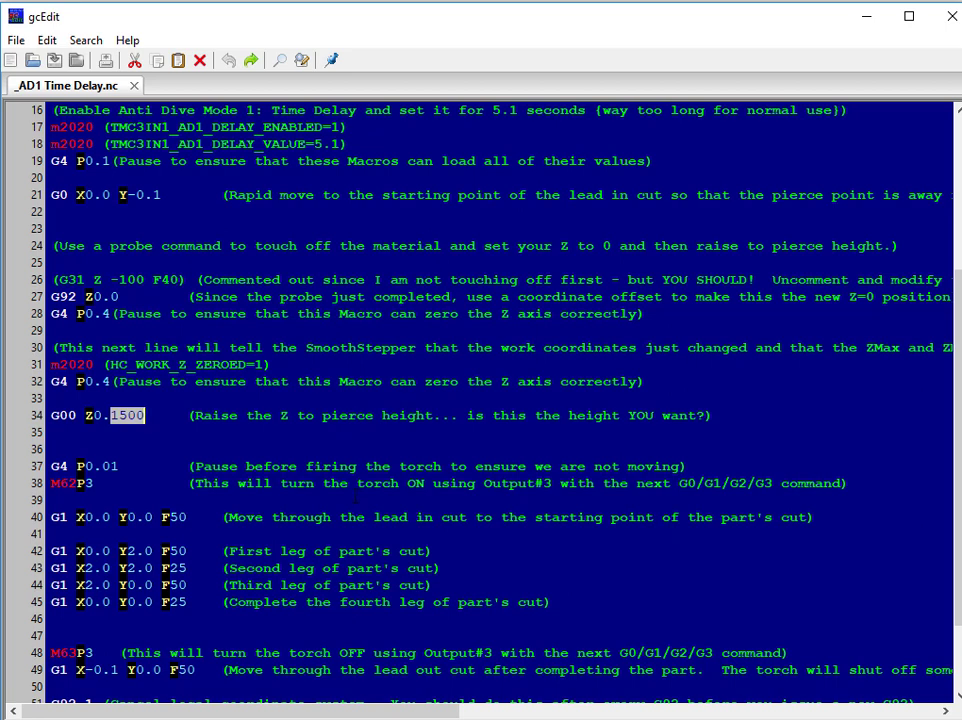
left_click(347, 441)
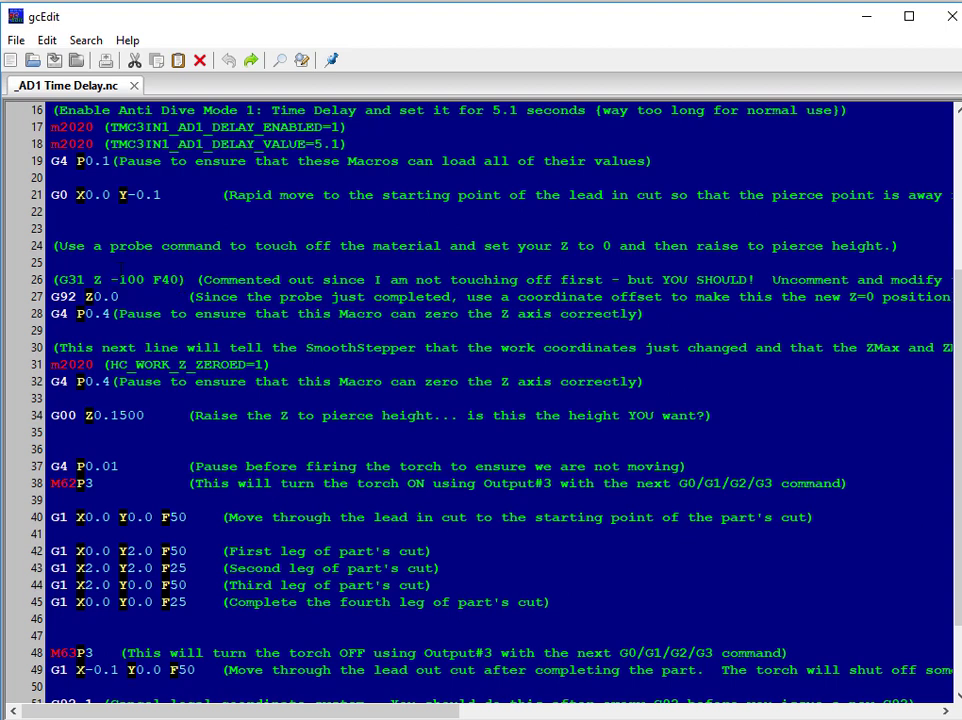
scroll(150, 299, "down", 2)
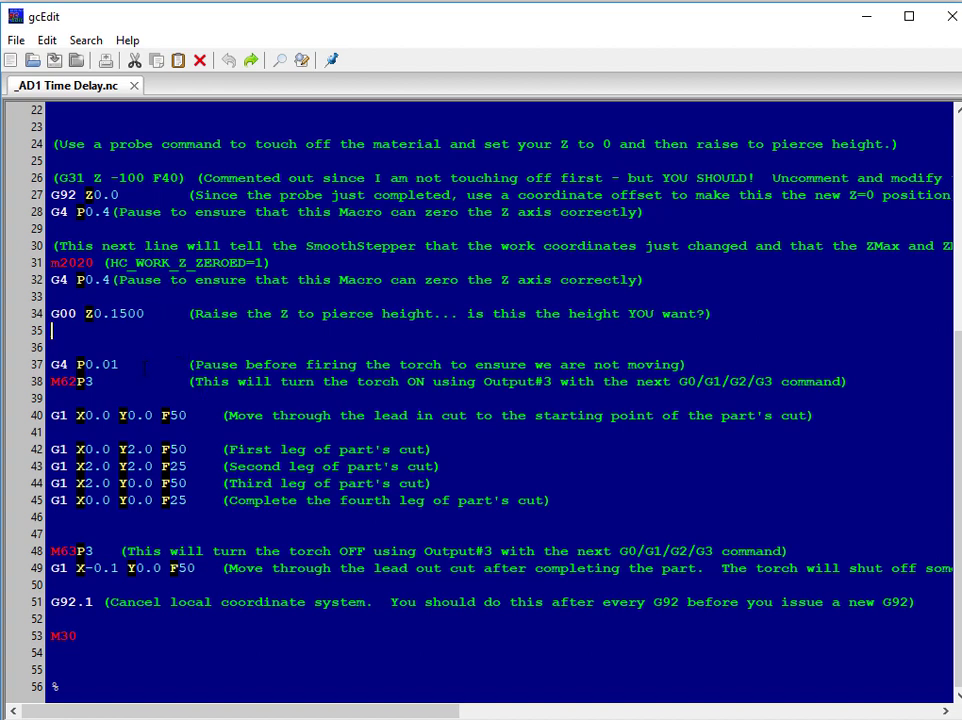
Highlight the M62P3 torch-on command and the G1 lead-in move on line 40.
left_click_drag(118, 381, 51, 381)
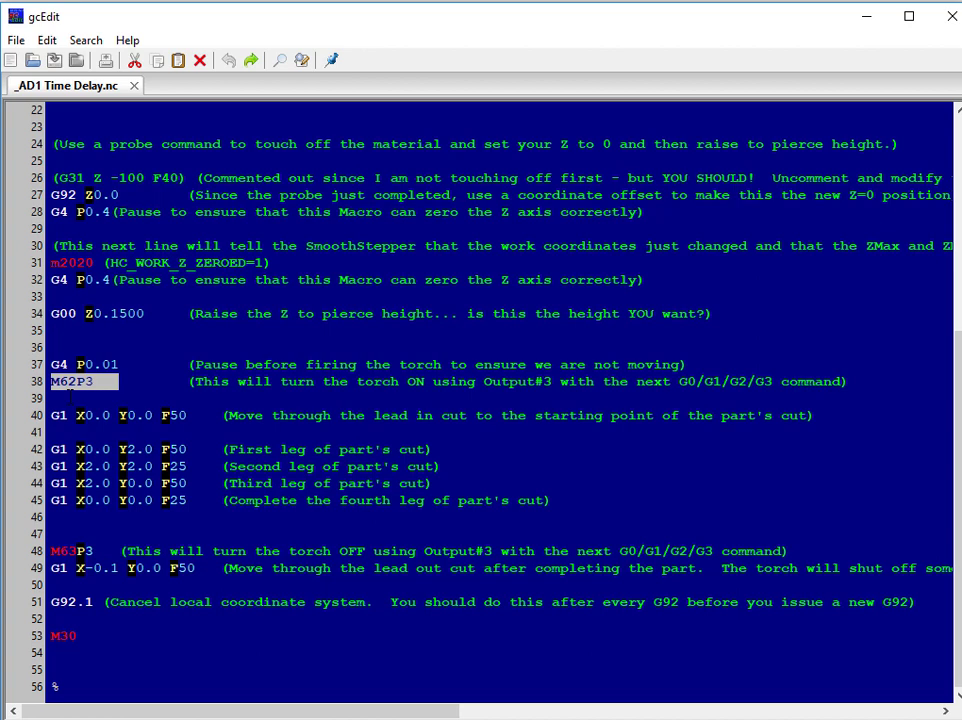
left_click_drag(58, 415, 84, 415)
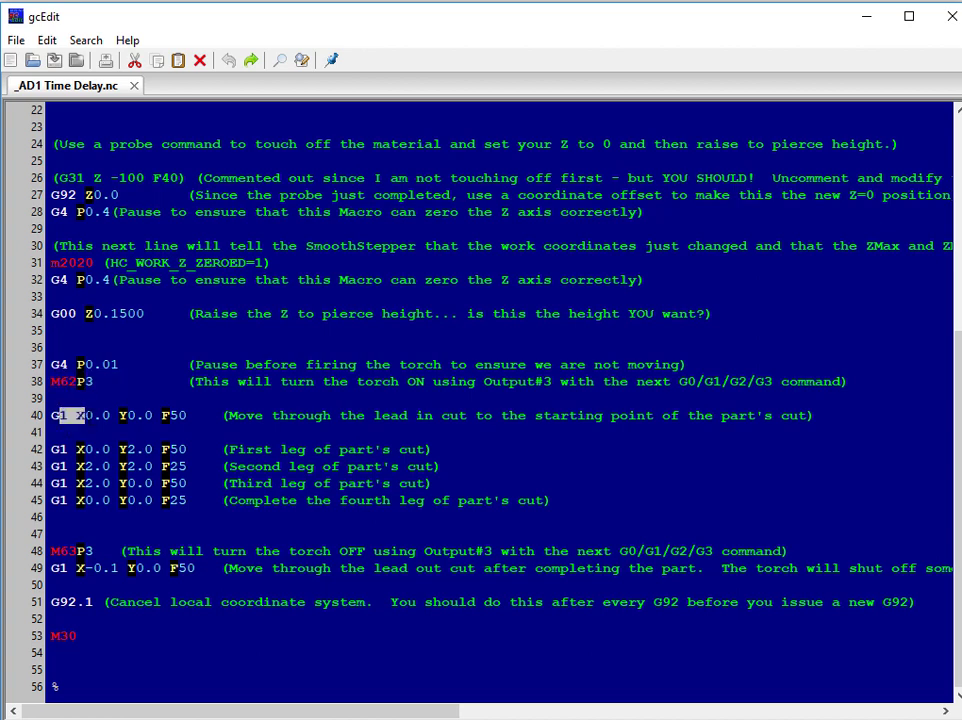
left_click(107, 430)
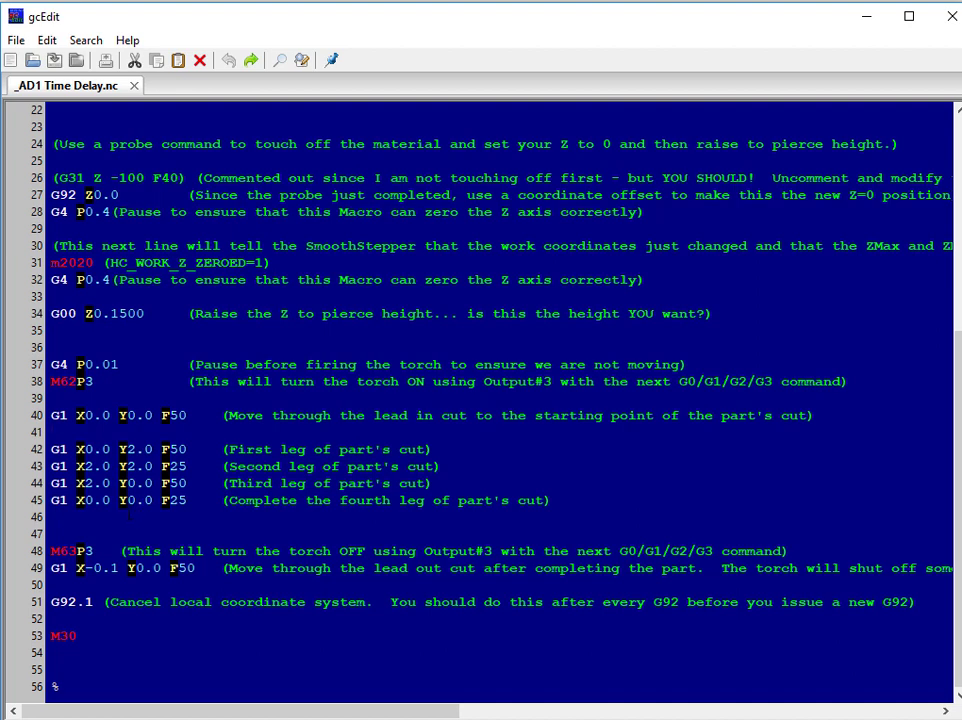
Highlight M63P3, the G1 X-0.1 Y0.0 F50 lead-out and G92.1, ending on M30.
left_click(98, 550)
double_click(98, 550)
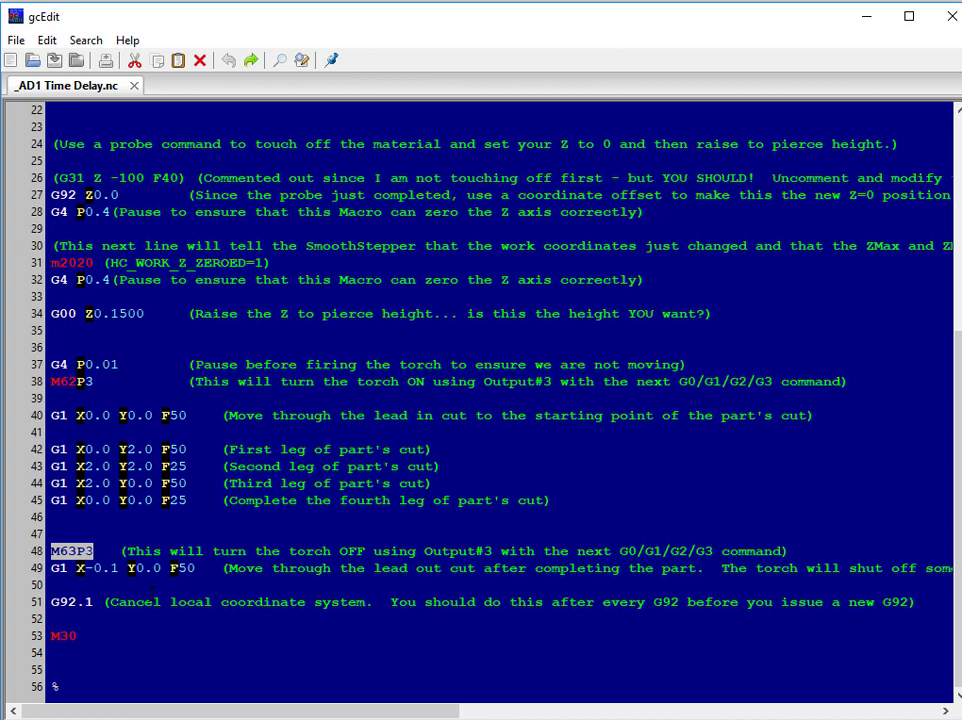
left_click_drag(221, 568, 15, 566)
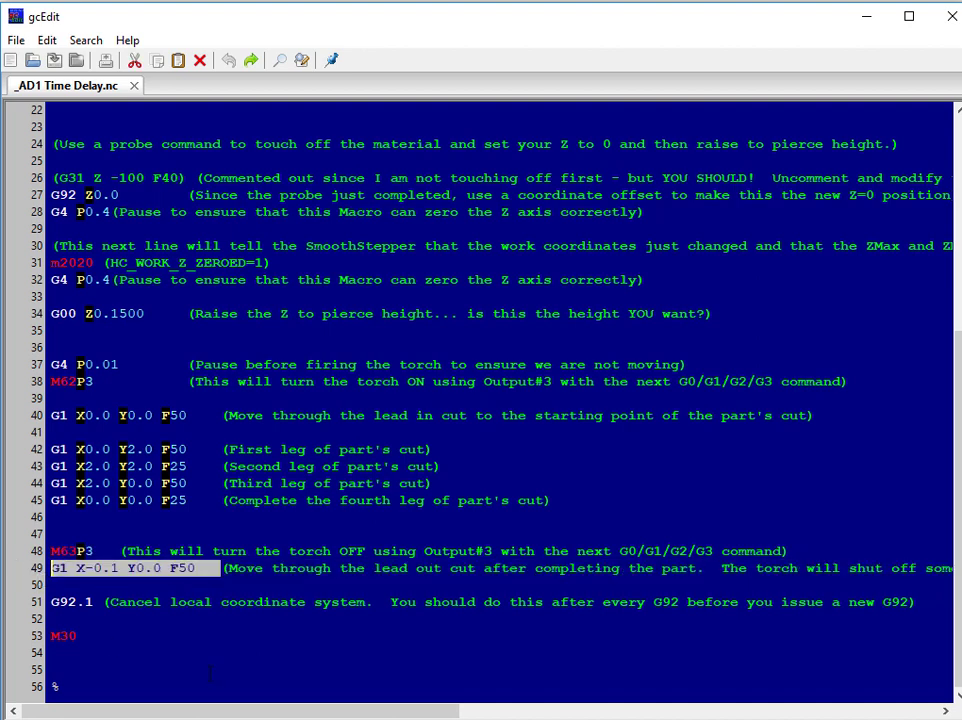
left_click_drag(51, 602, 101, 602)
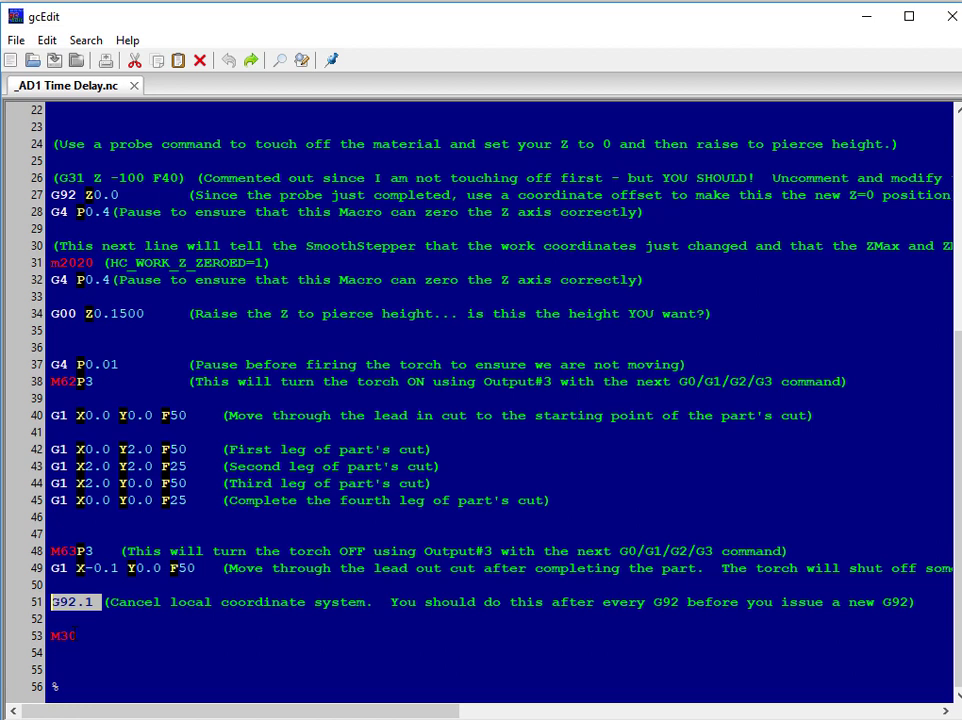
left_click(75, 636)
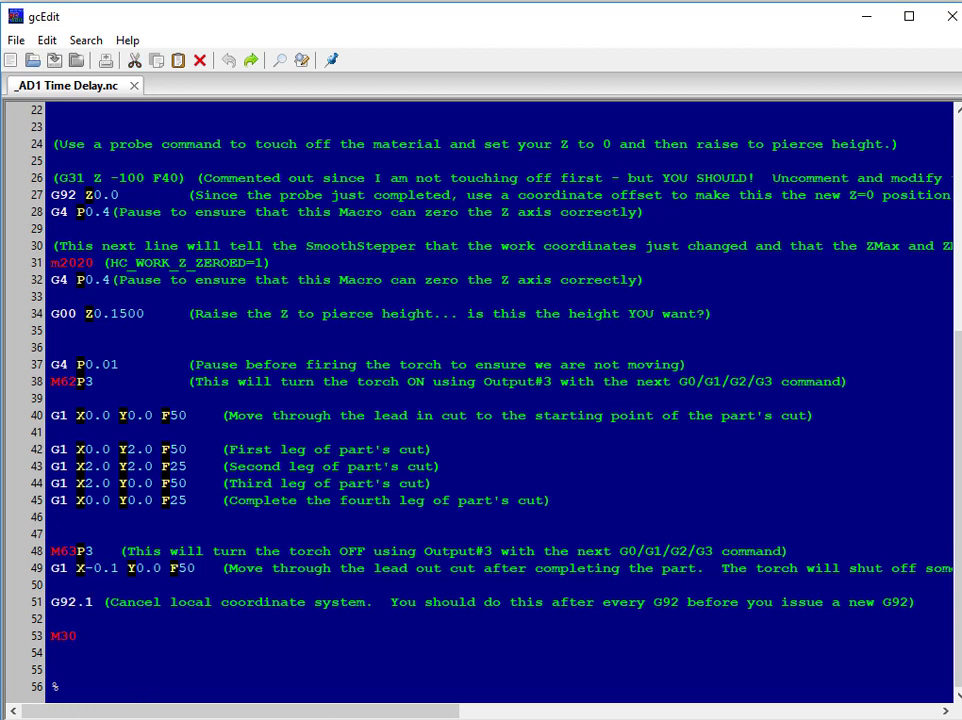
Close gcEdit, then disable and re-enable the machine in Mach4.
left_click(946, 18)
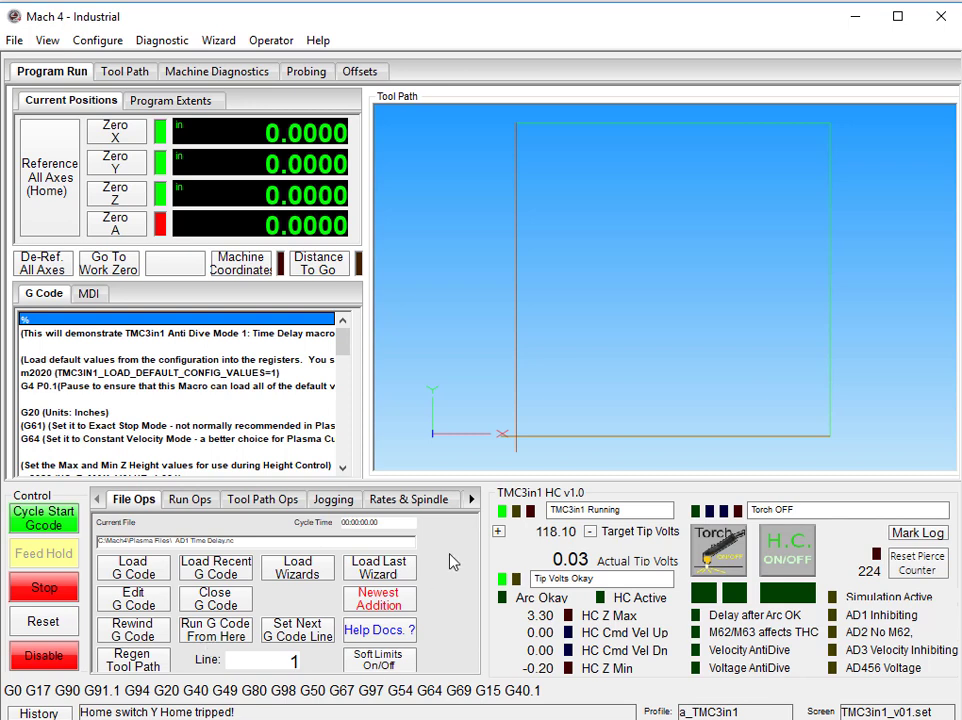
left_click(43, 664)
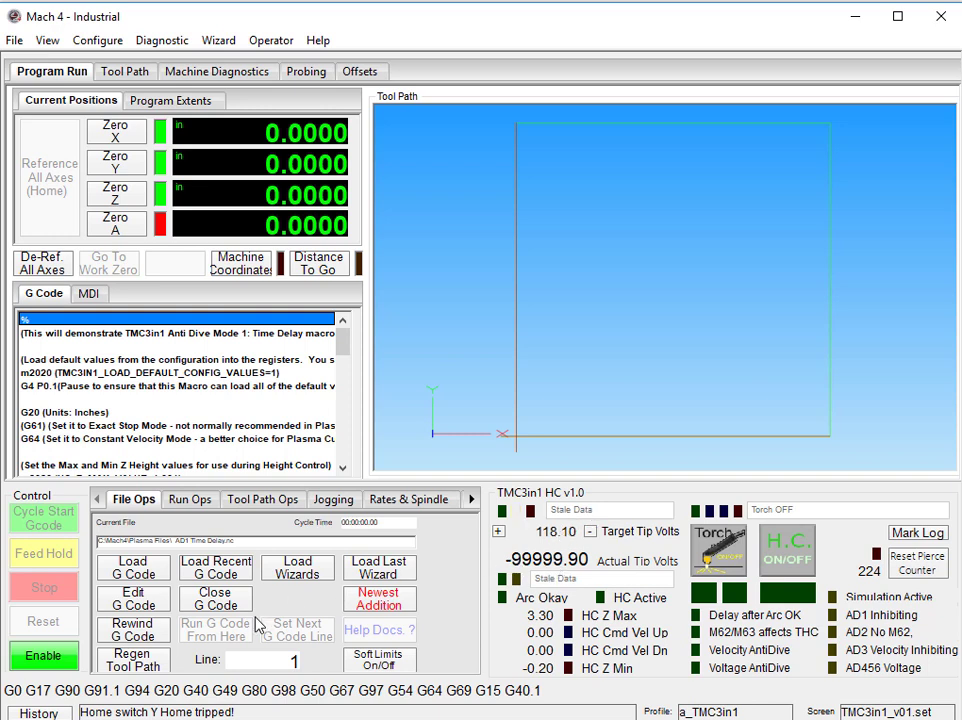
left_click(52, 654)
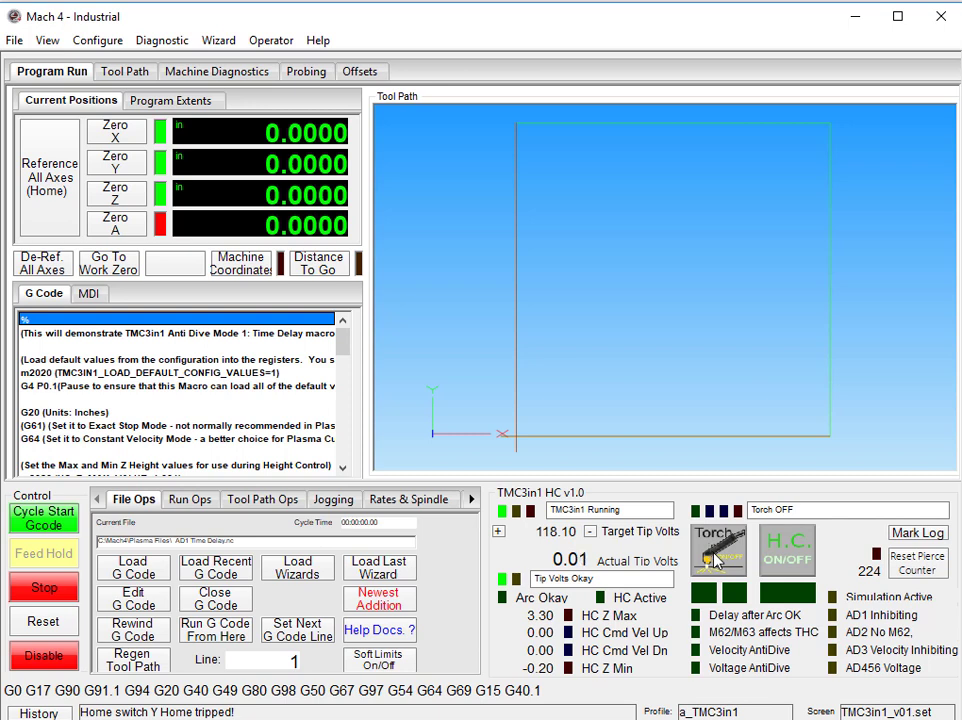
Fire and stop the torch three times, bringing the pierce counter to 228 with the torch off.
left_click(714, 556)
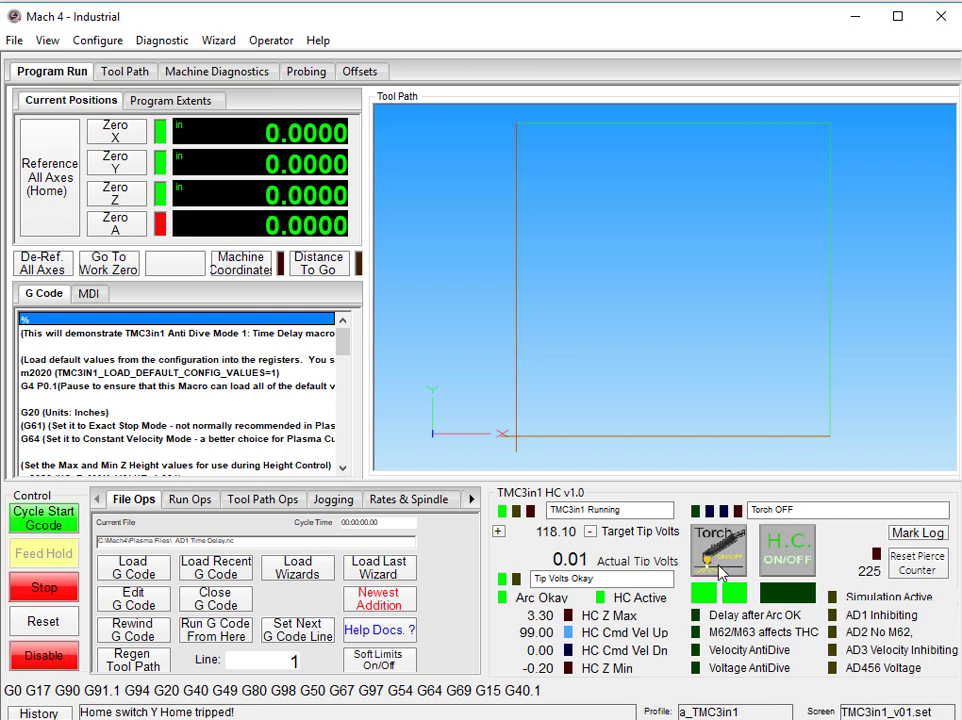
left_click(718, 565)
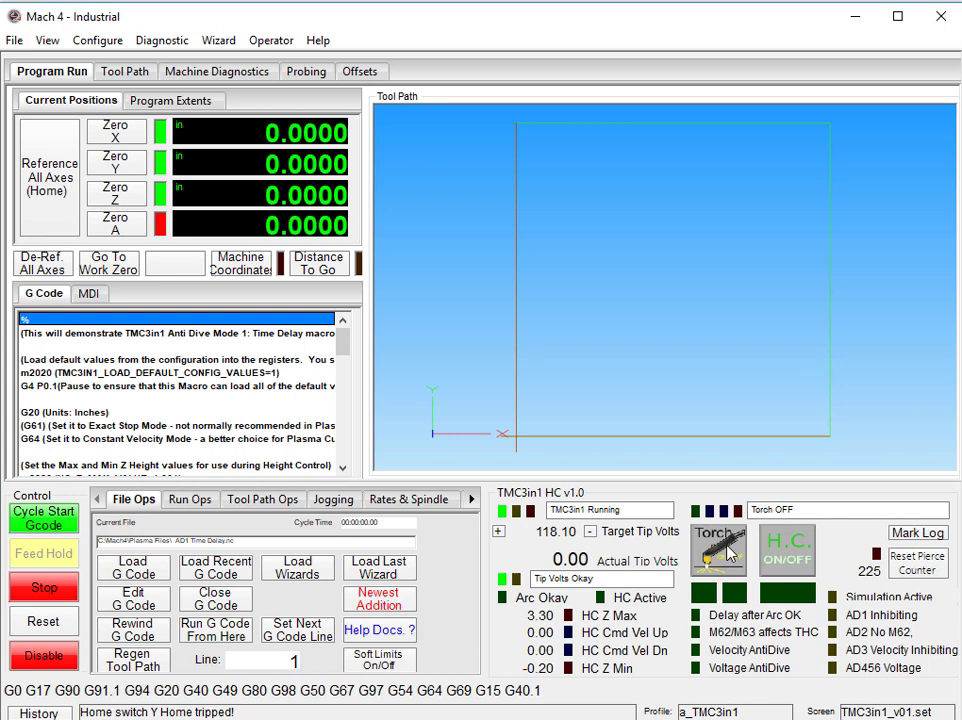
left_click(710, 548)
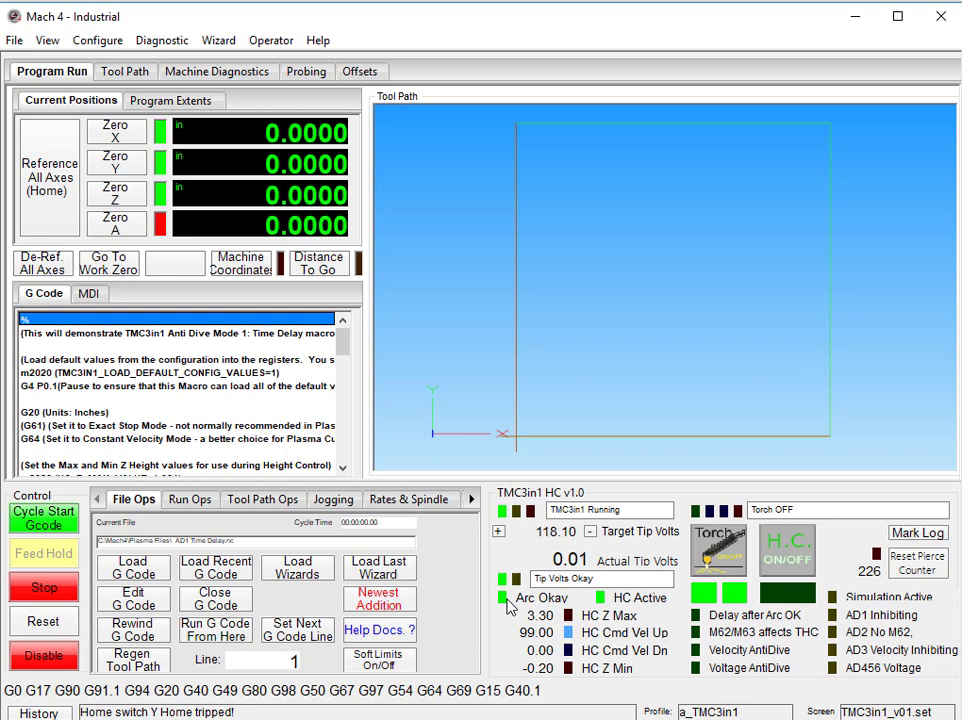
left_click(718, 555)
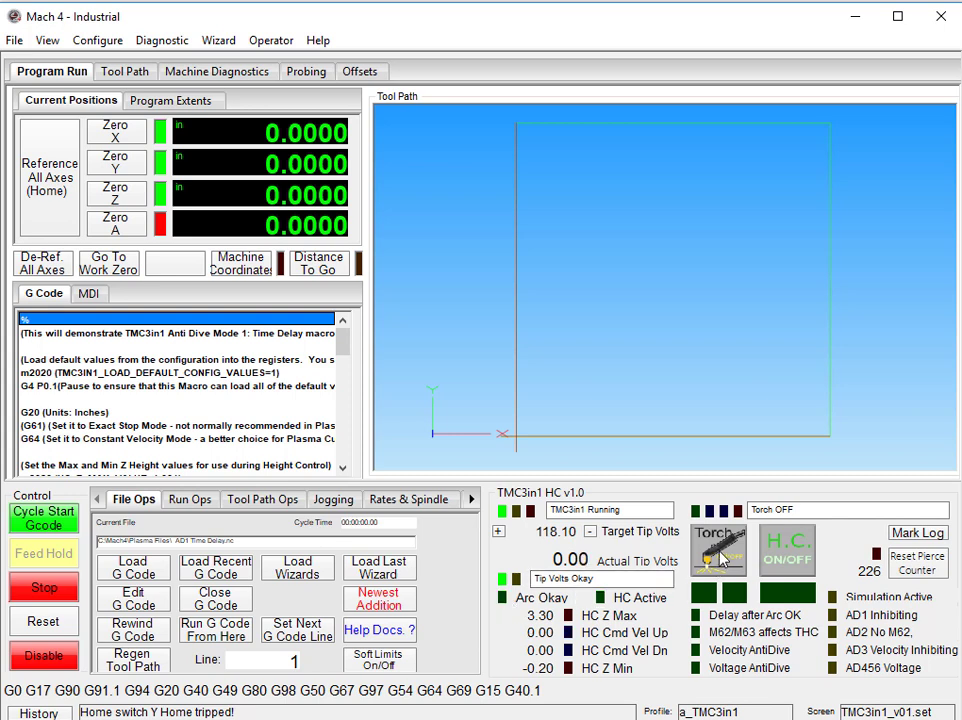
left_click(720, 558)
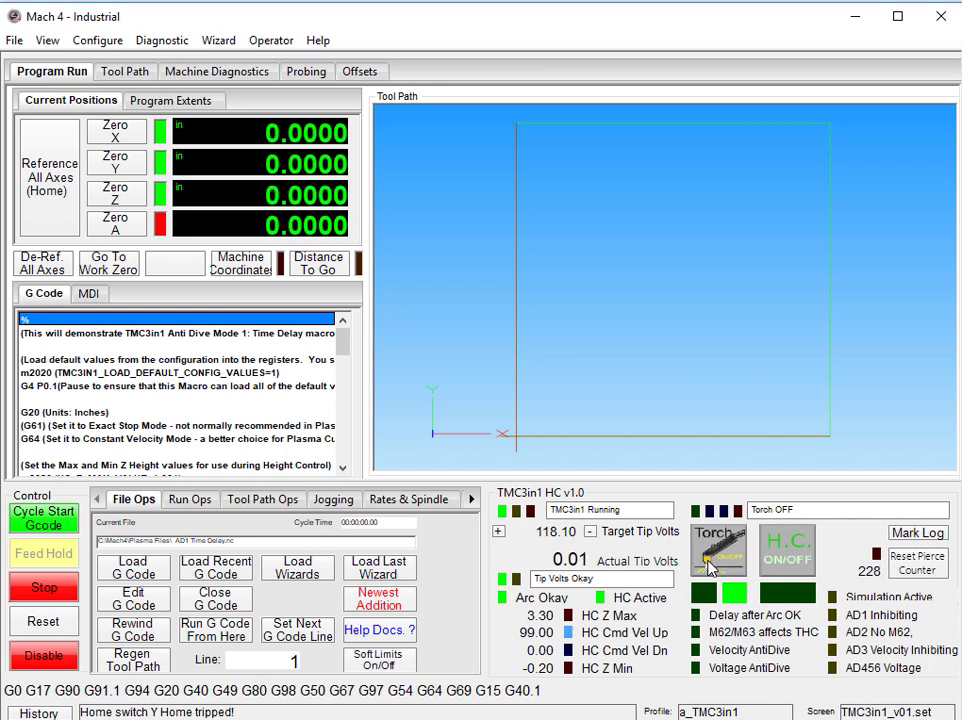
left_click(710, 560)
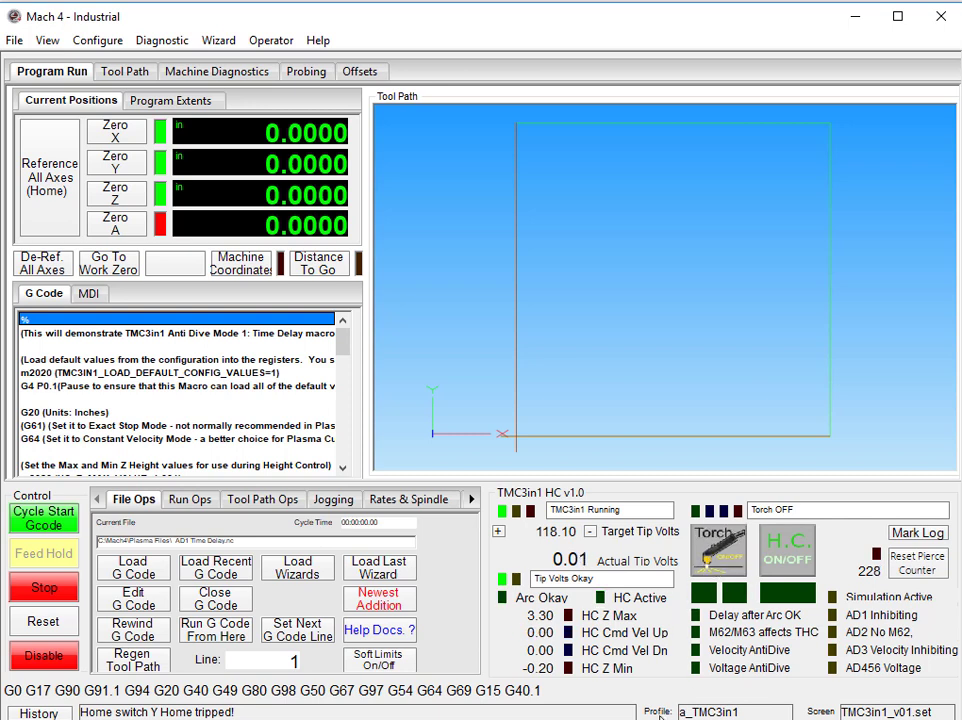
Scroll the G Code list down and select the M62P3 torch-on line.
left_click(195, 428)
scroll(160, 428, "down", 3)
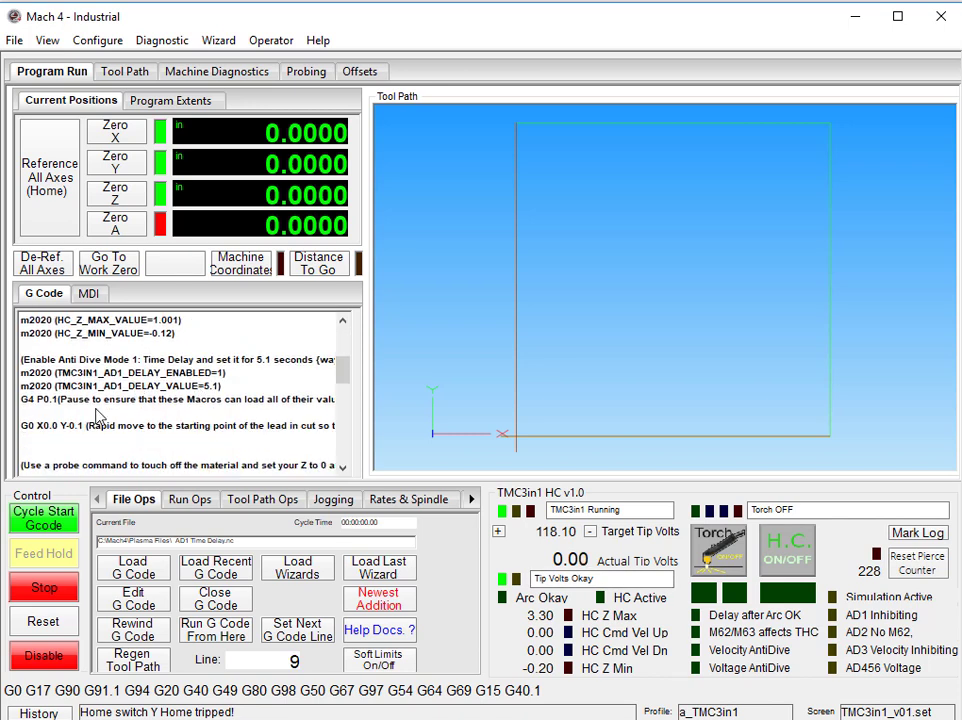
scroll(115, 420, "down", 2)
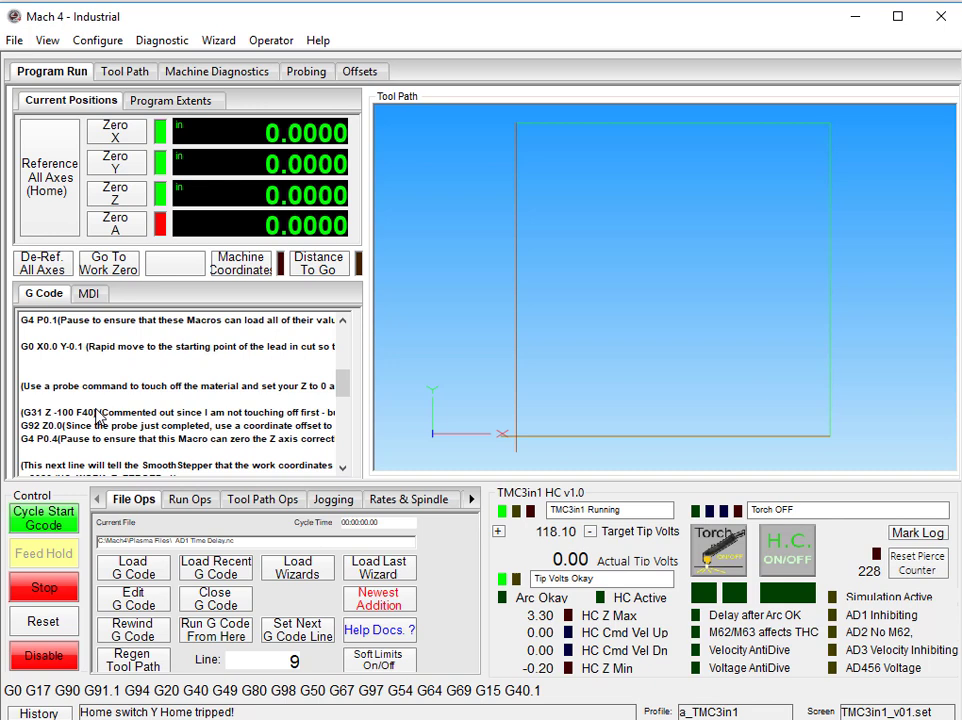
scroll(99, 420, "down", 1)
scroll(99, 420, "down", 3)
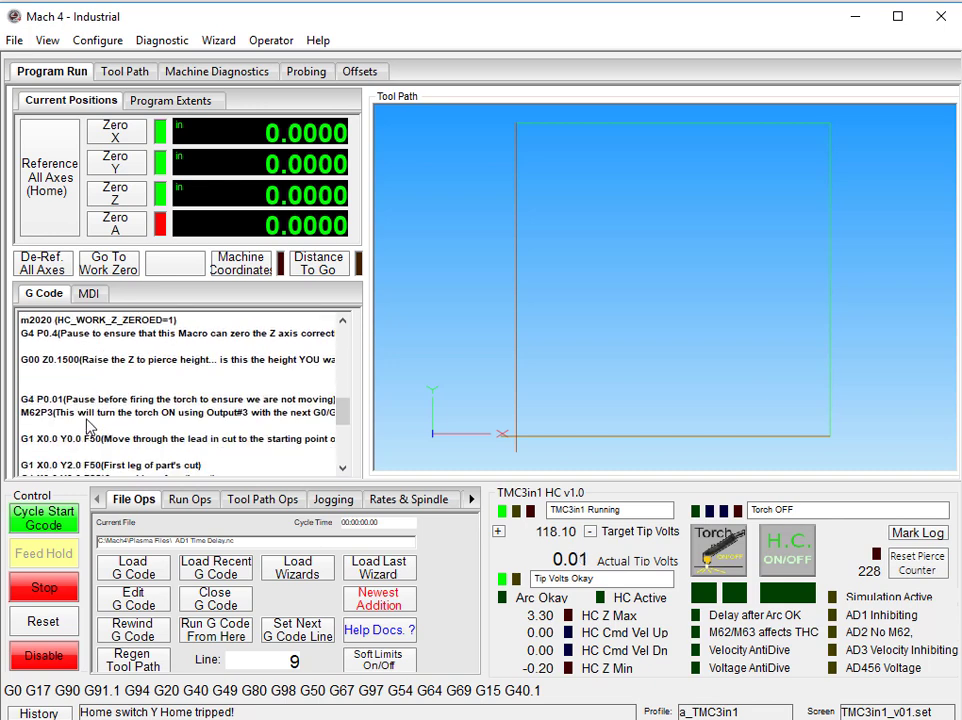
left_click(88, 426)
left_click(90, 412)
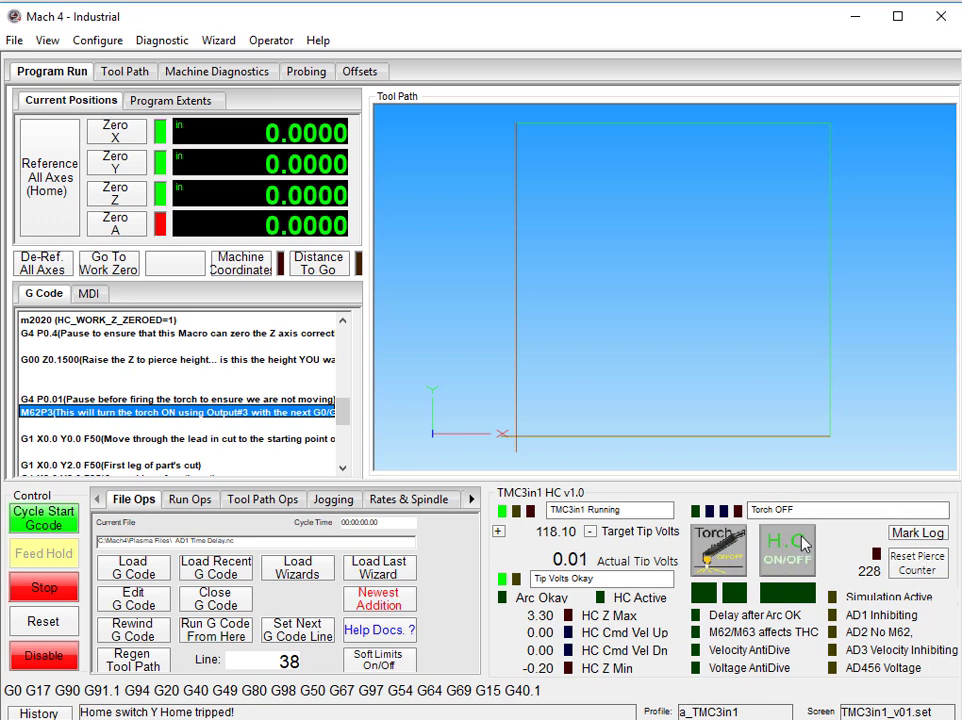
Toggle height control several times, leaving it on, and rewind the program to line 1.
left_click(805, 543)
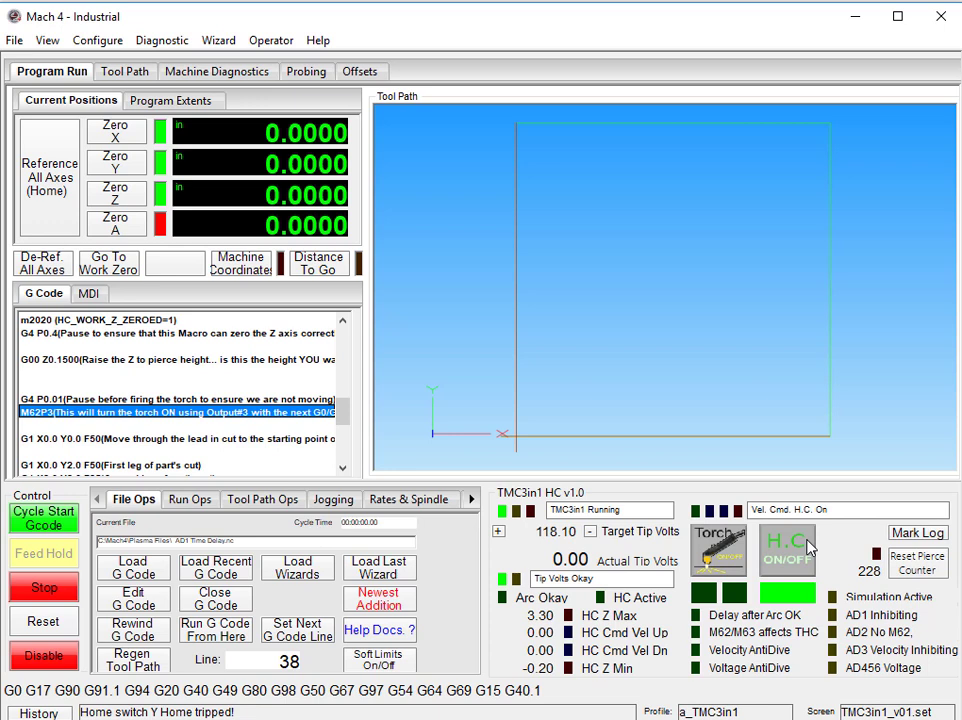
left_click(810, 556)
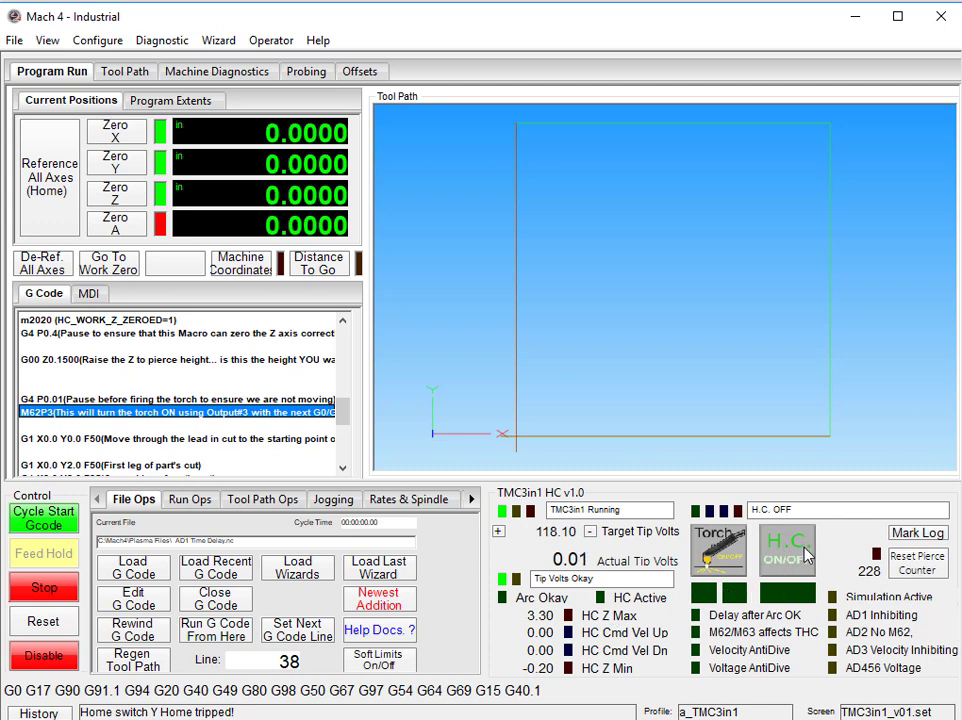
left_click(806, 555)
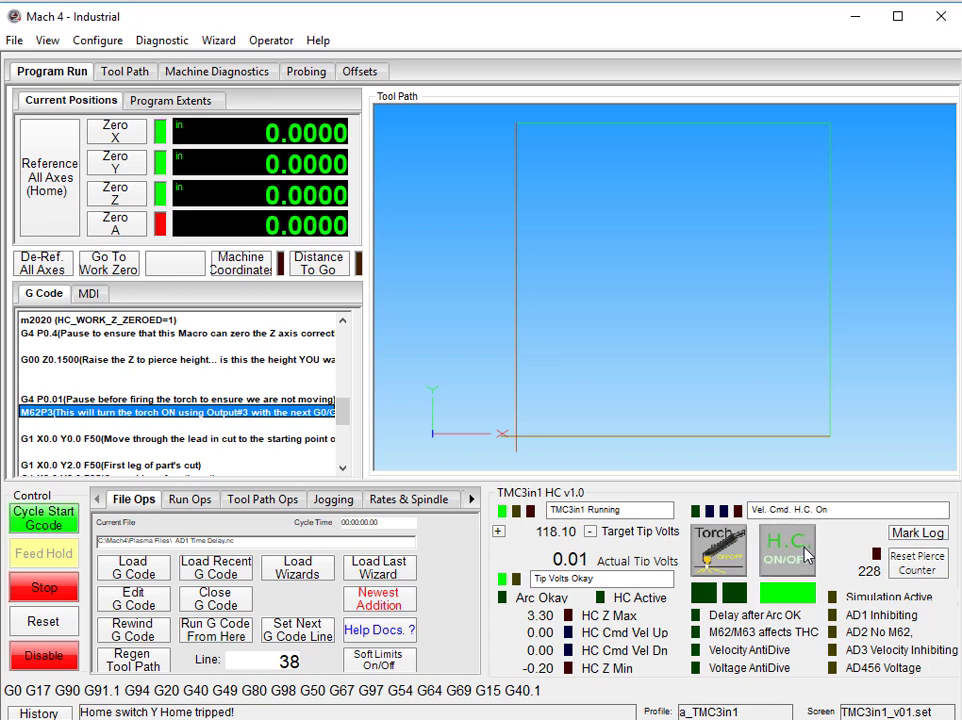
left_click(806, 555)
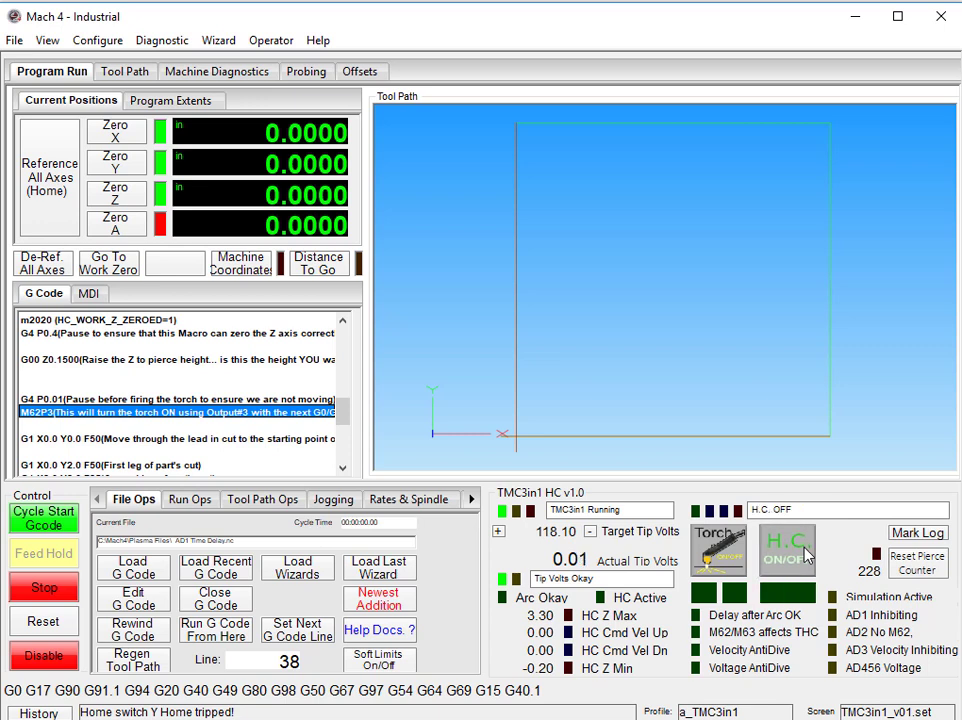
left_click(806, 555)
left_click(138, 628)
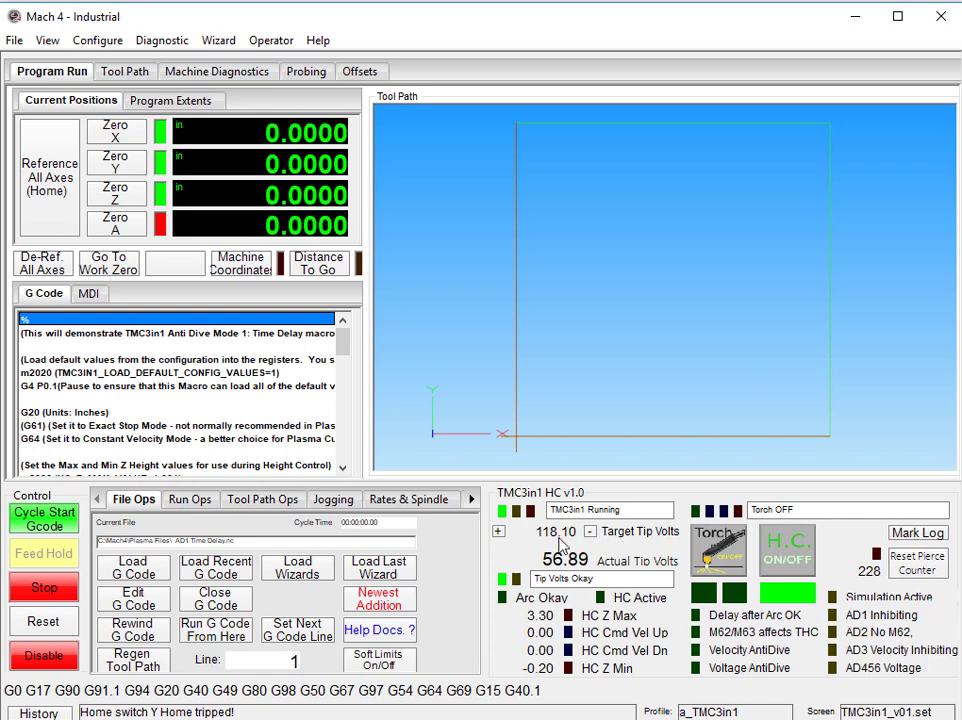
Start AD1 Time Delay.nc with Cycle Start, restart it, and let it finish at pierce count 230.
left_click(50, 525)
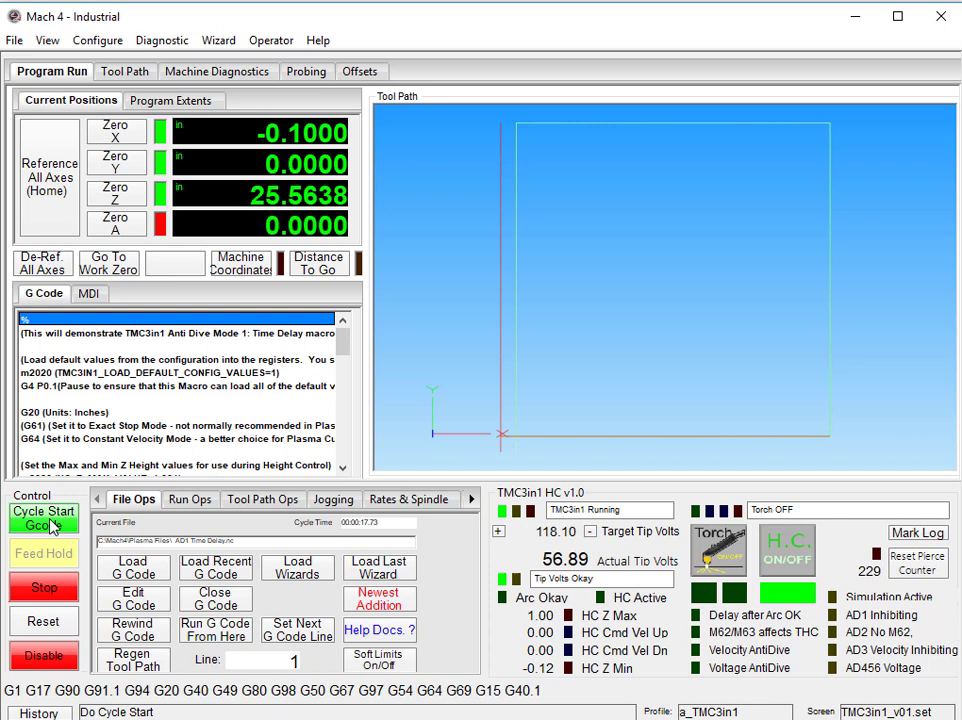
left_click(50, 525)
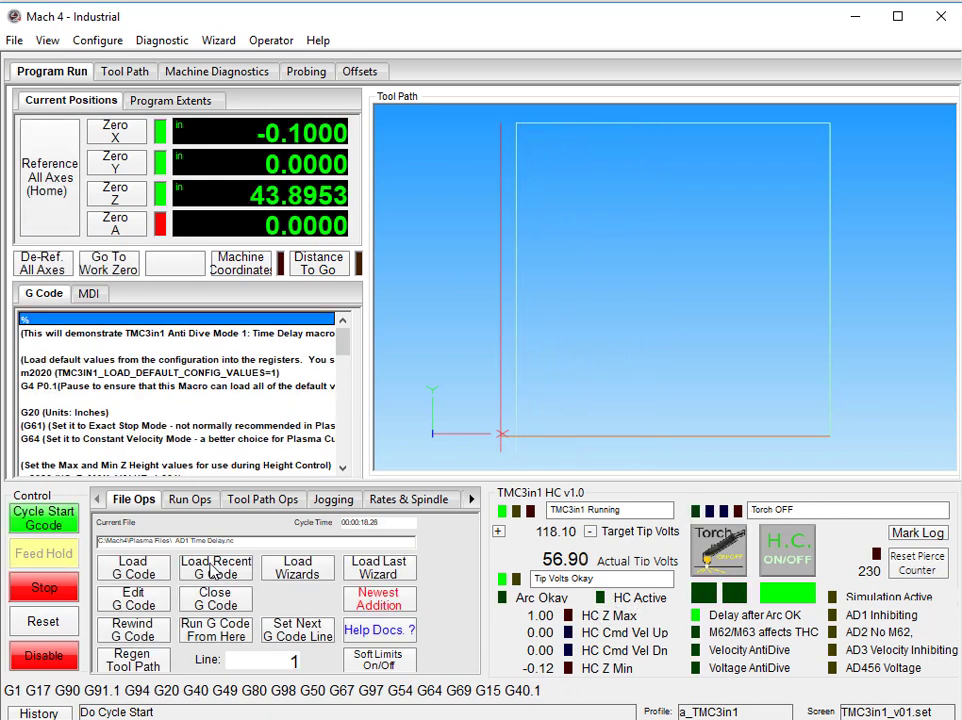
Run AD1 Time Delay.nc again to trace the square, bringing the pierce count to 231.
left_click(55, 515)
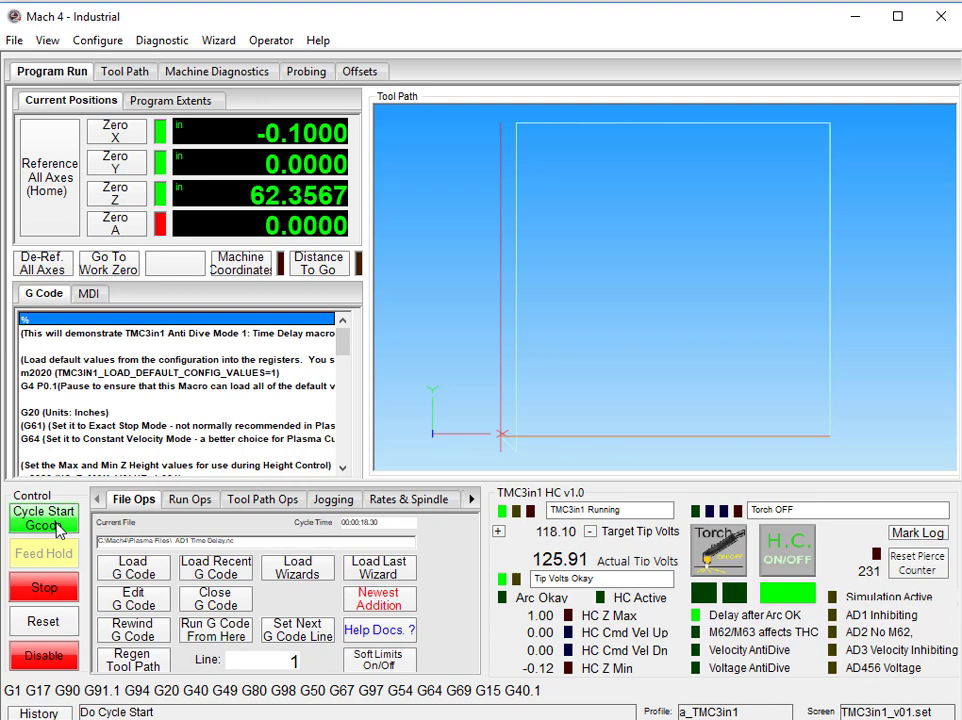
Run AD1 Time Delay.nc again, turning the torch off during the fourth leg of the square.
left_click(56, 526)
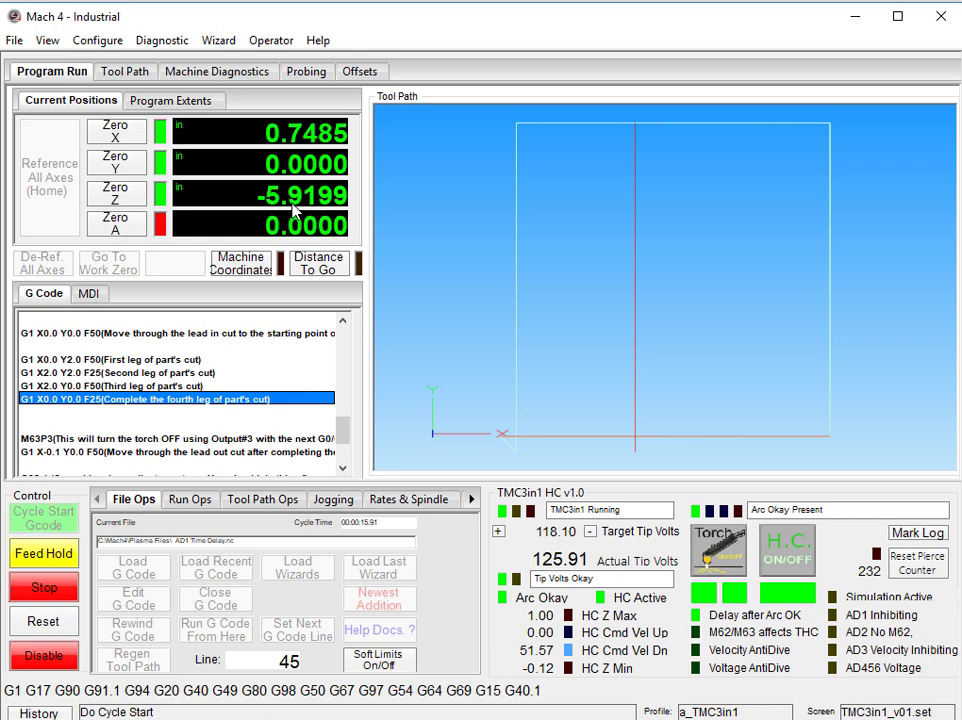
left_click(705, 540)
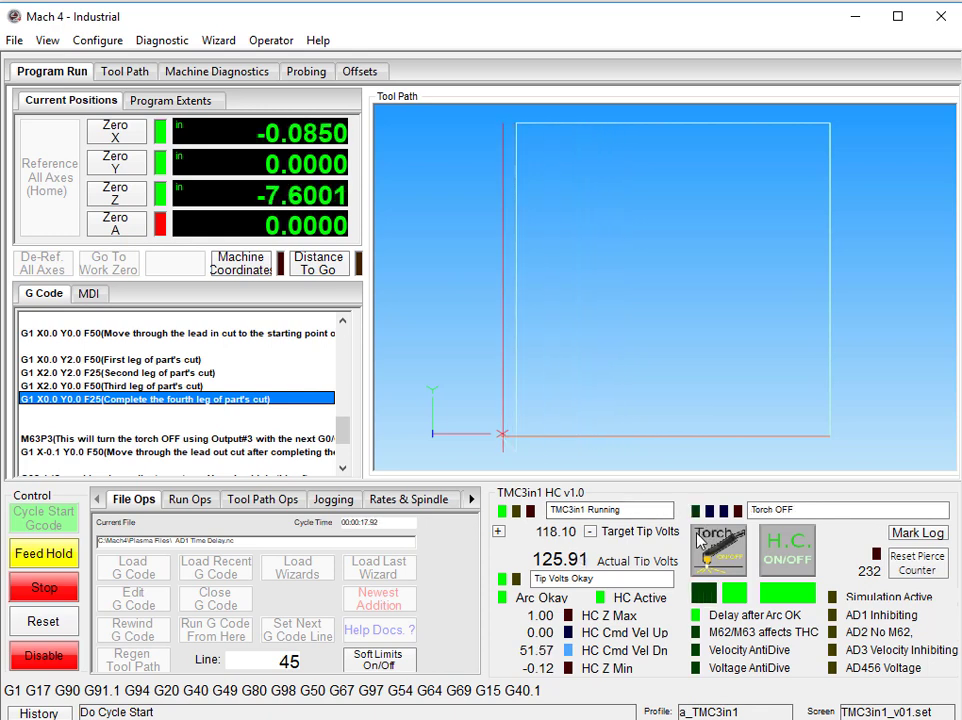